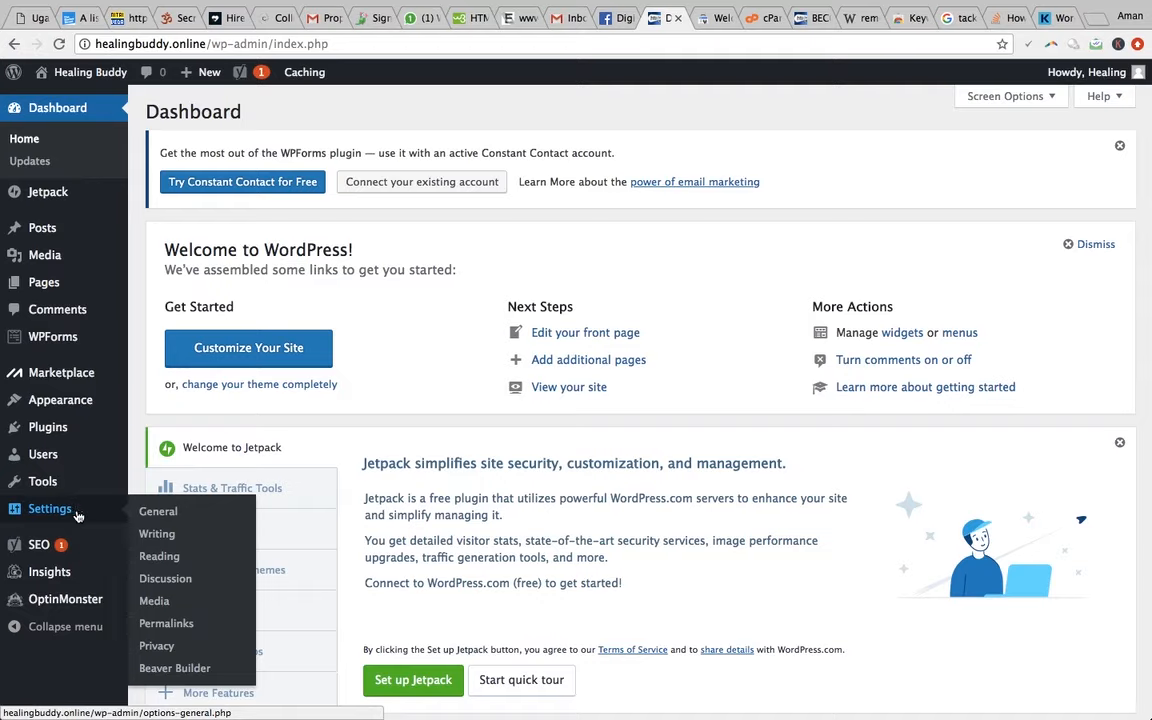
- Stop discouraging search engines from indexing the site in the Reading settings and save the changes
click(160, 560)
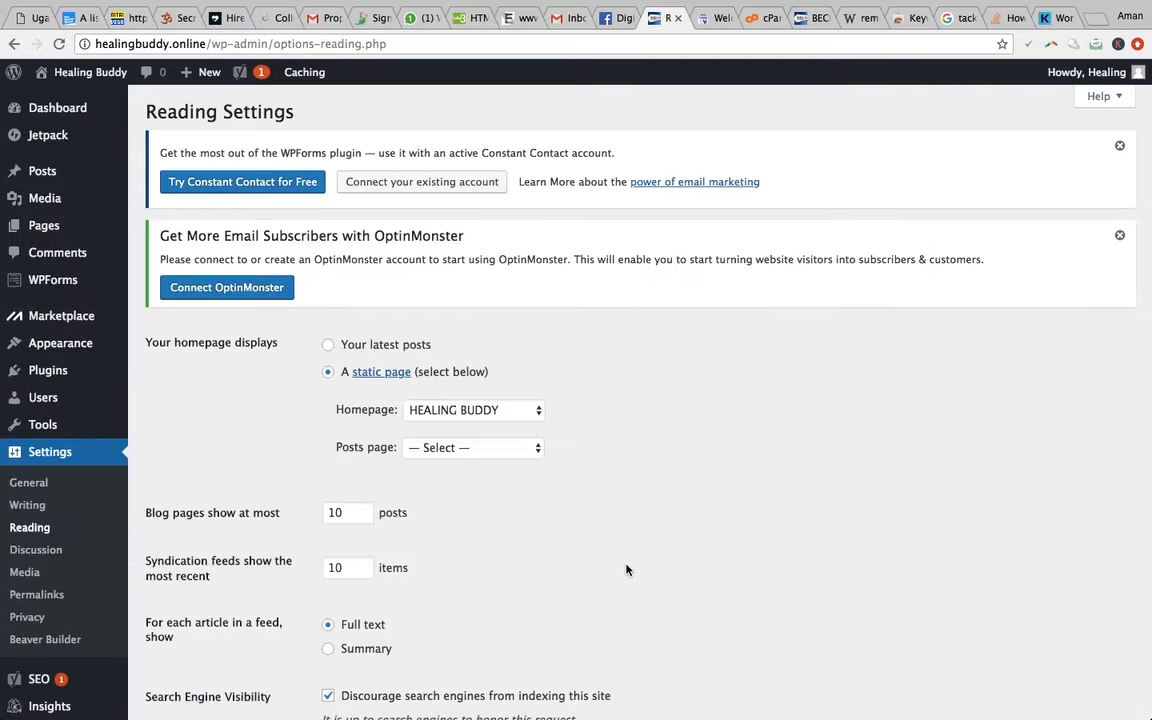
scroll(626, 569, down, 3)
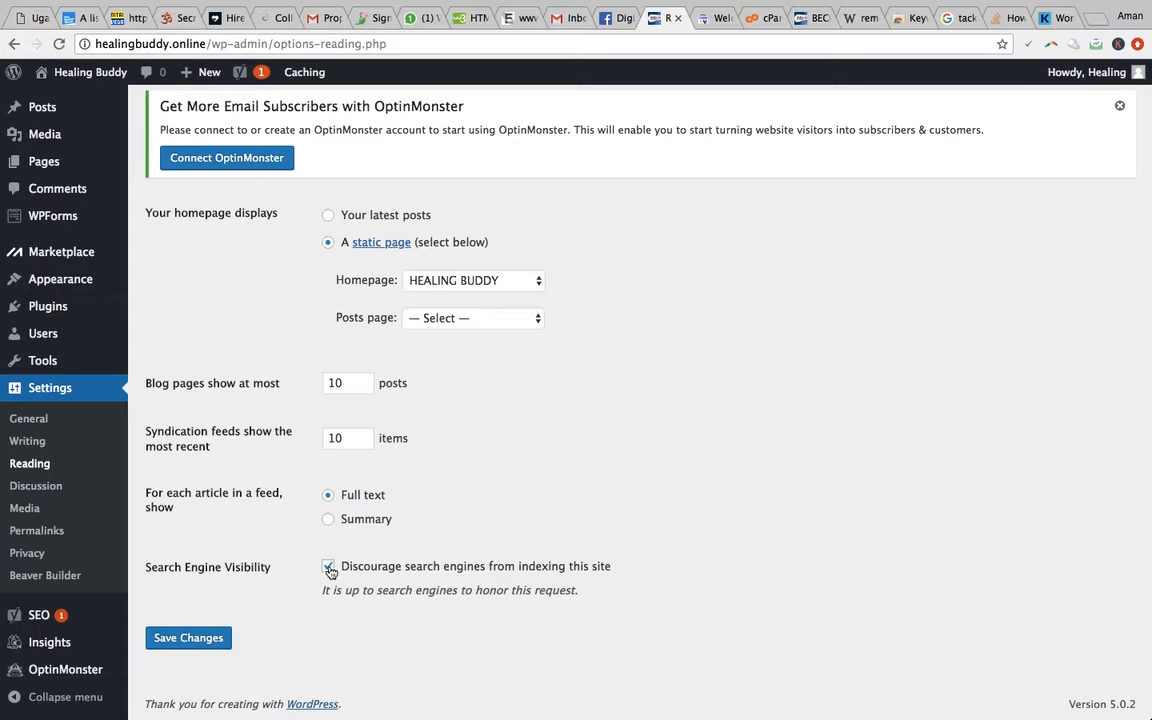
click(194, 643)
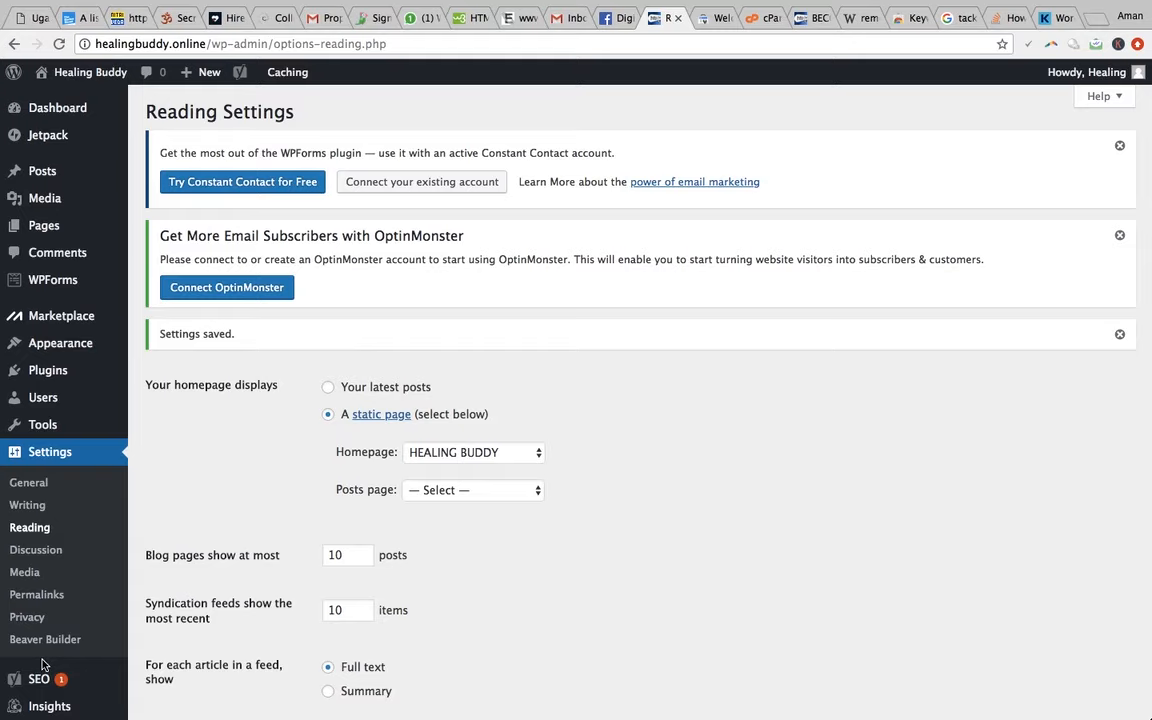
- Search the plugin directory for "yoast seo"
mouse_move(50, 681)
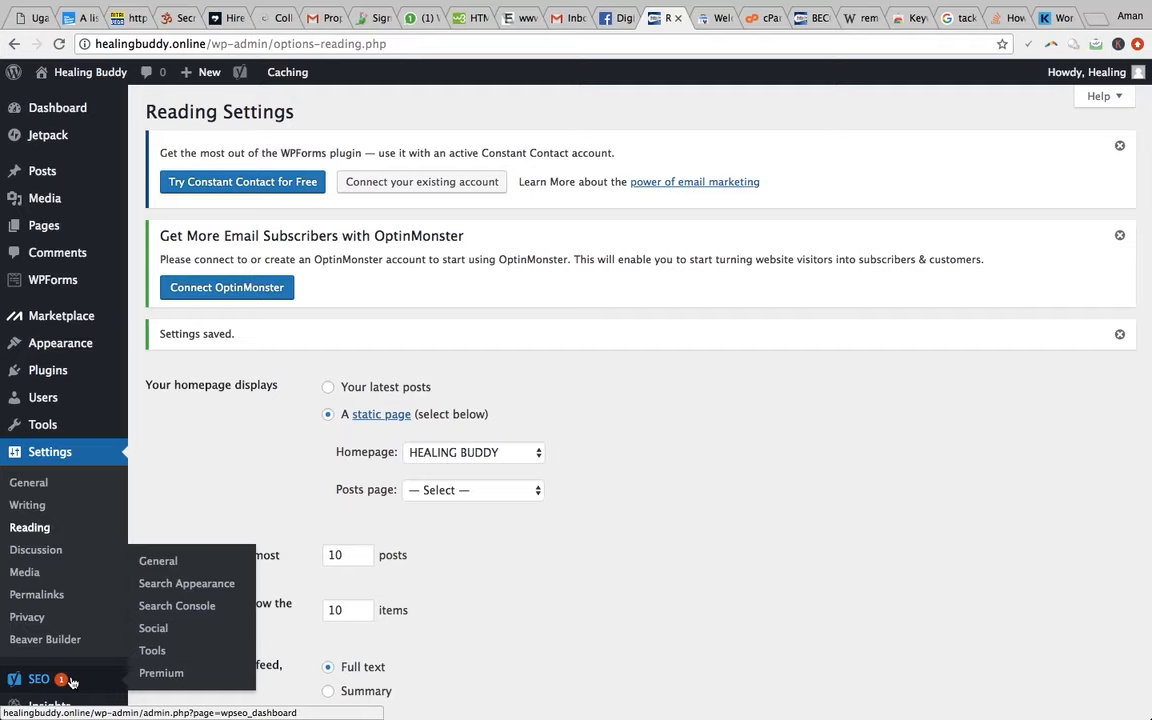
mouse_move(72, 371)
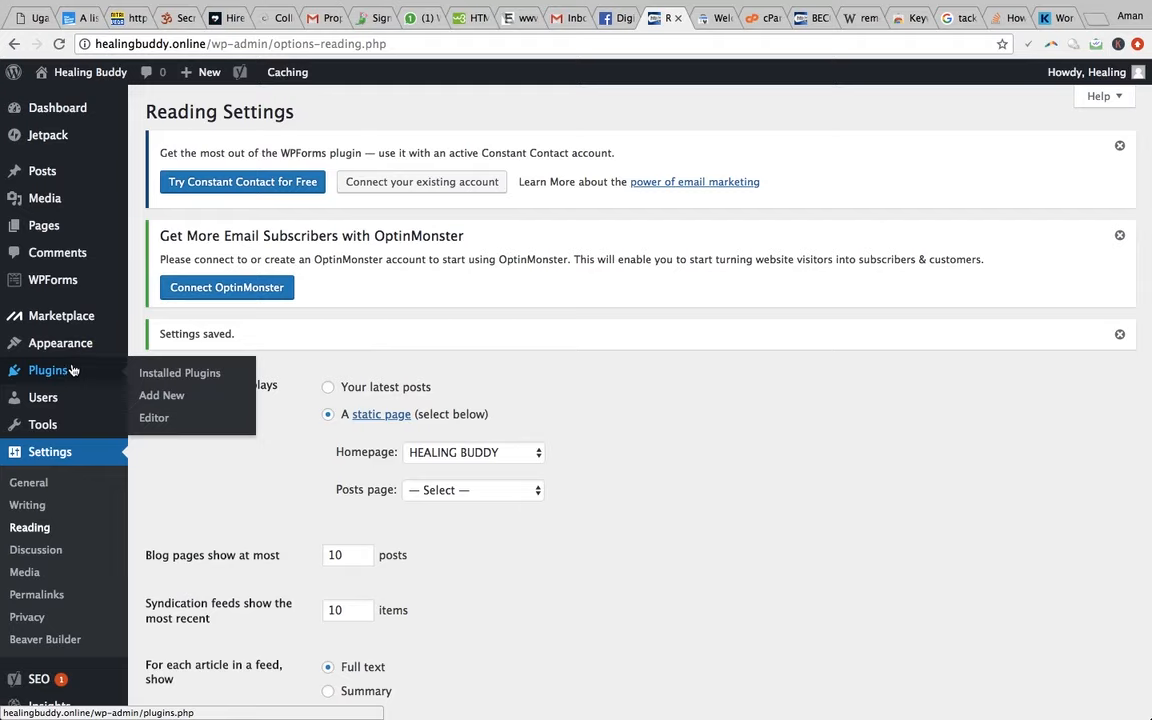
click(172, 397)
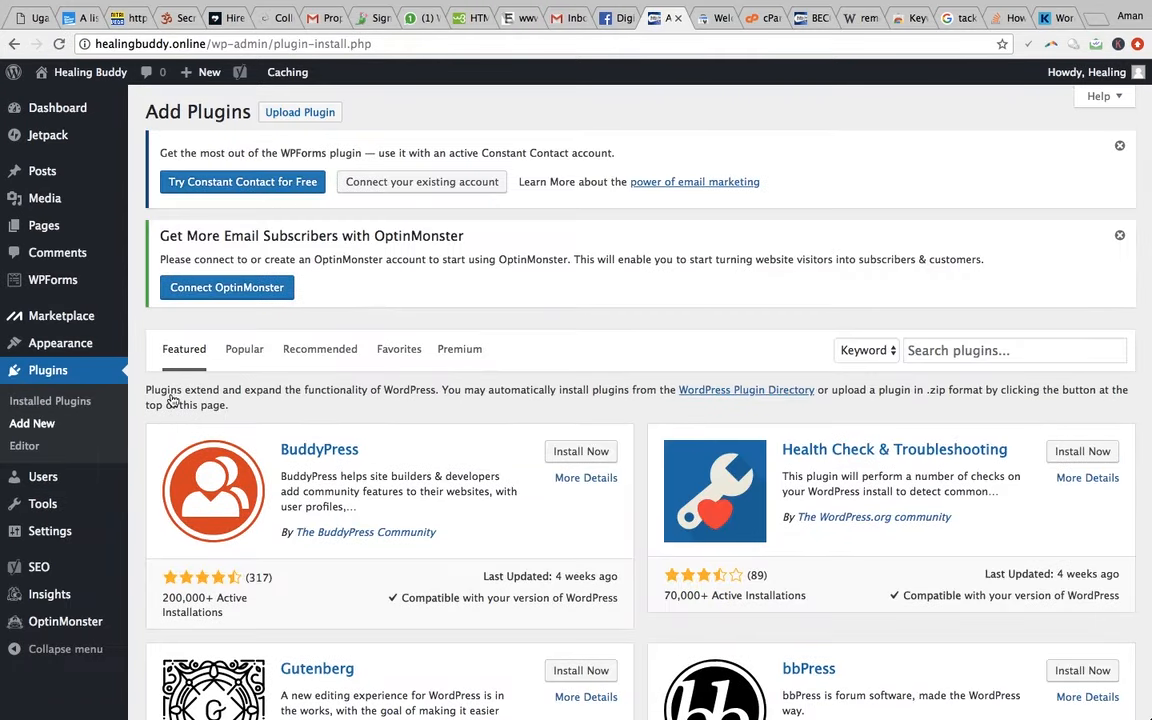
click(963, 351)
text(yoast seo)
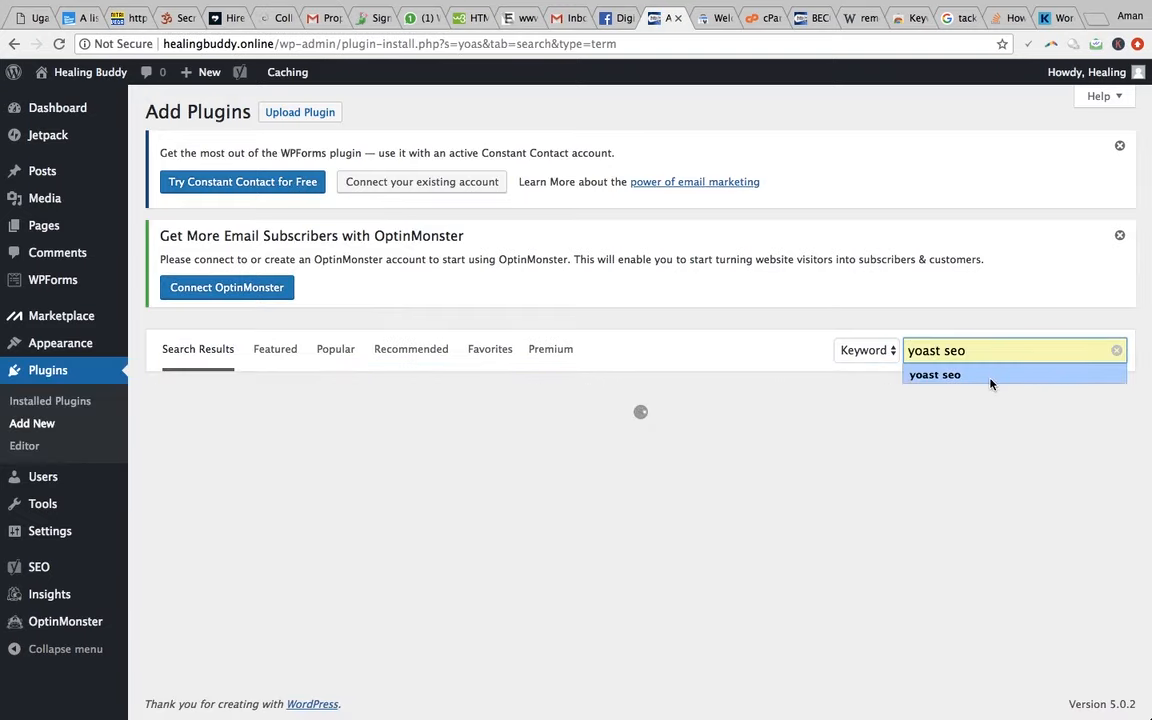
click(988, 378)
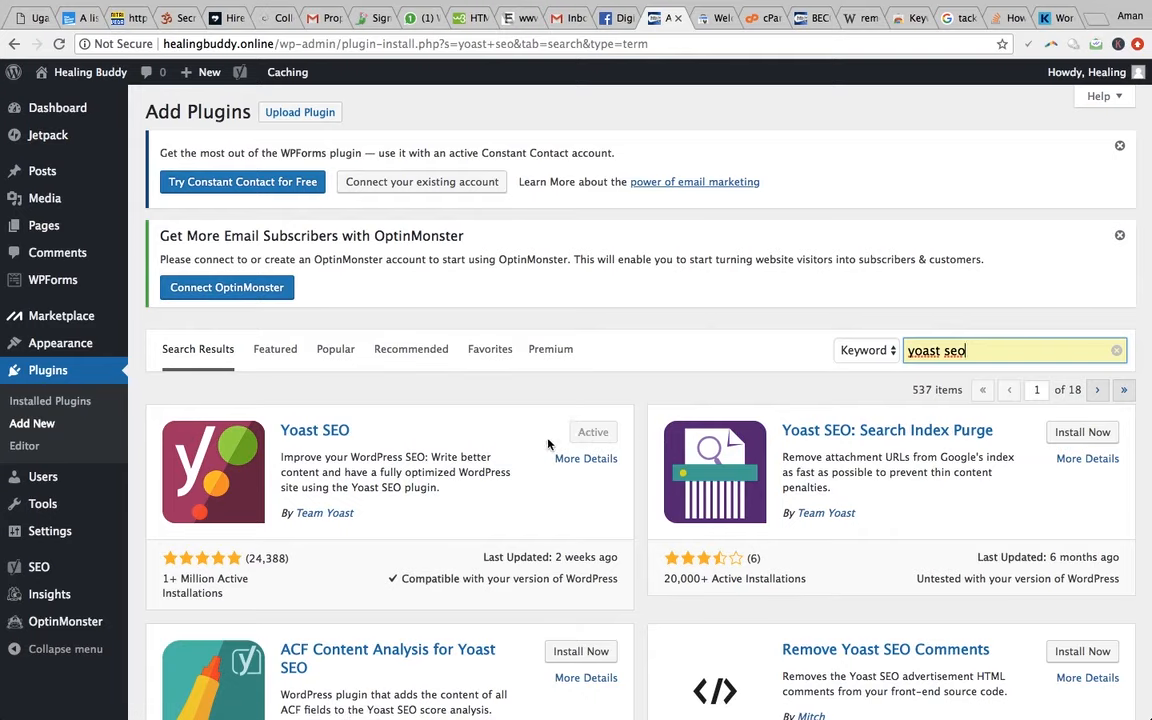
- Create a robots.txt file for the site with the Yoast SEO file editor
mouse_move(89, 571)
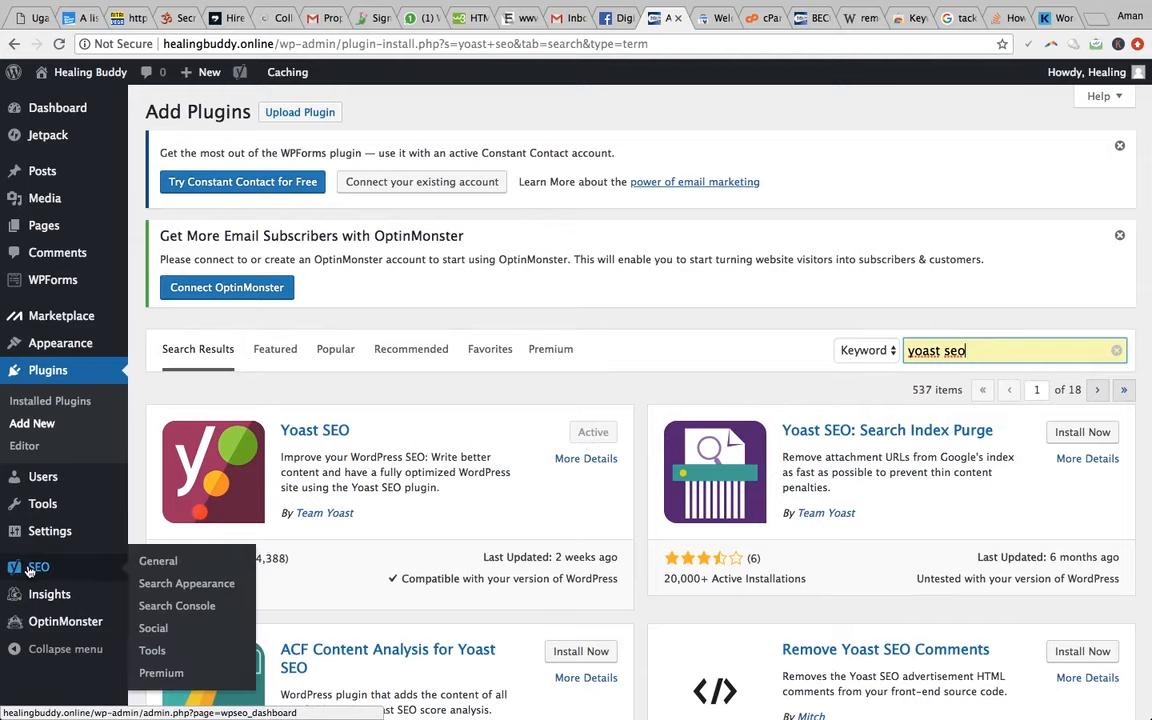
click(152, 651)
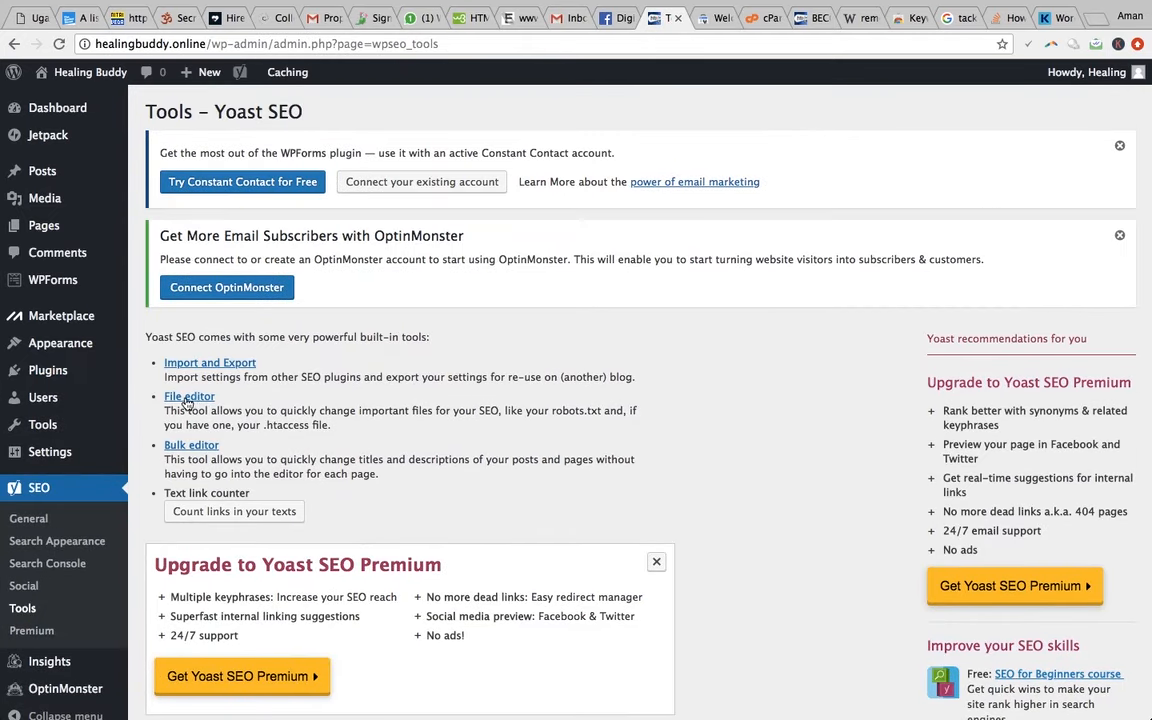
click(187, 398)
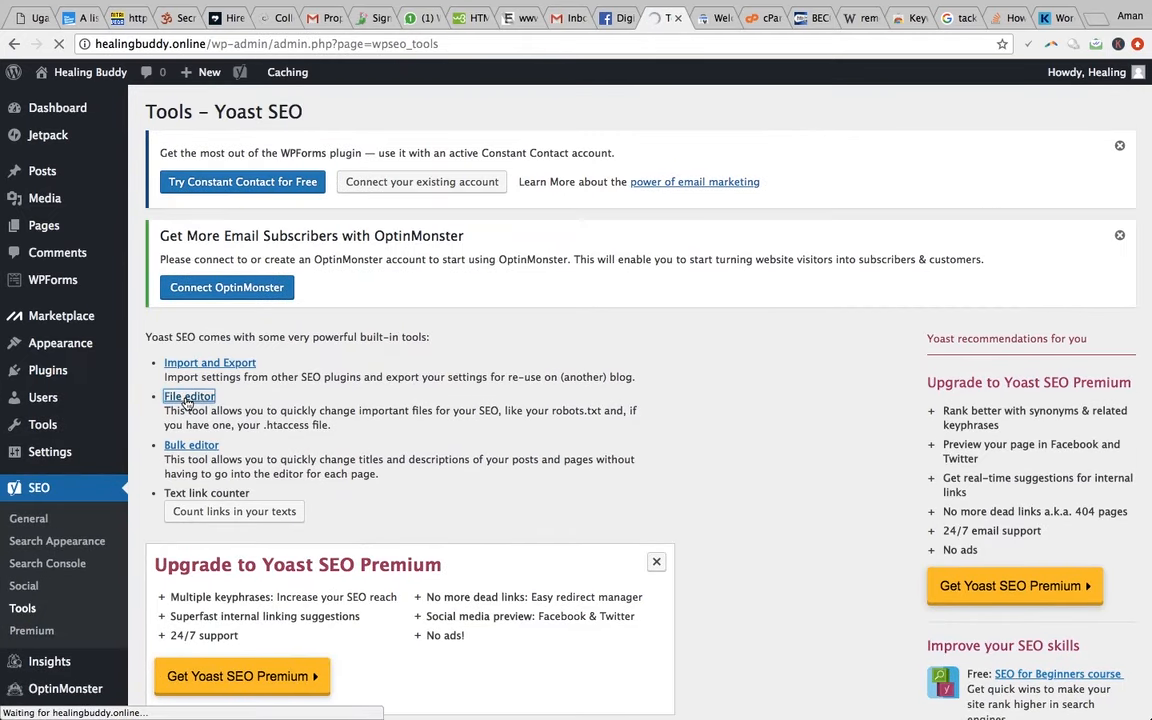
scroll(351, 454, down, 1)
scroll(352, 455, up, 1)
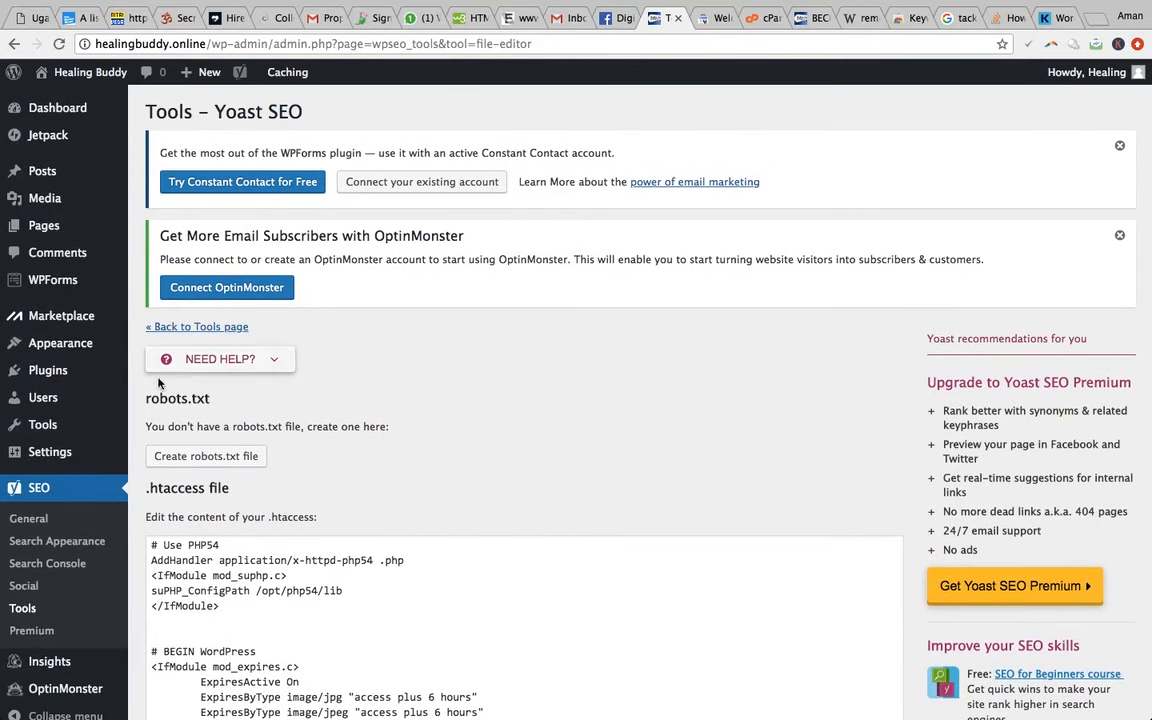
drag(137, 428, 390, 436)
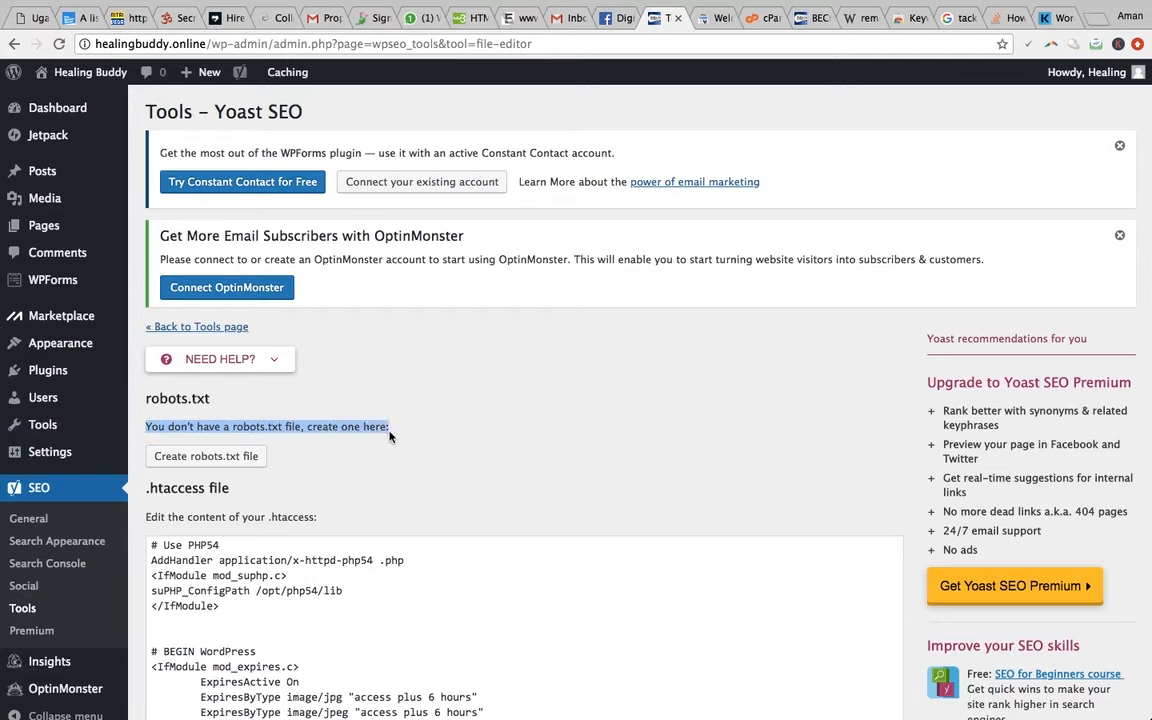
click(258, 460)
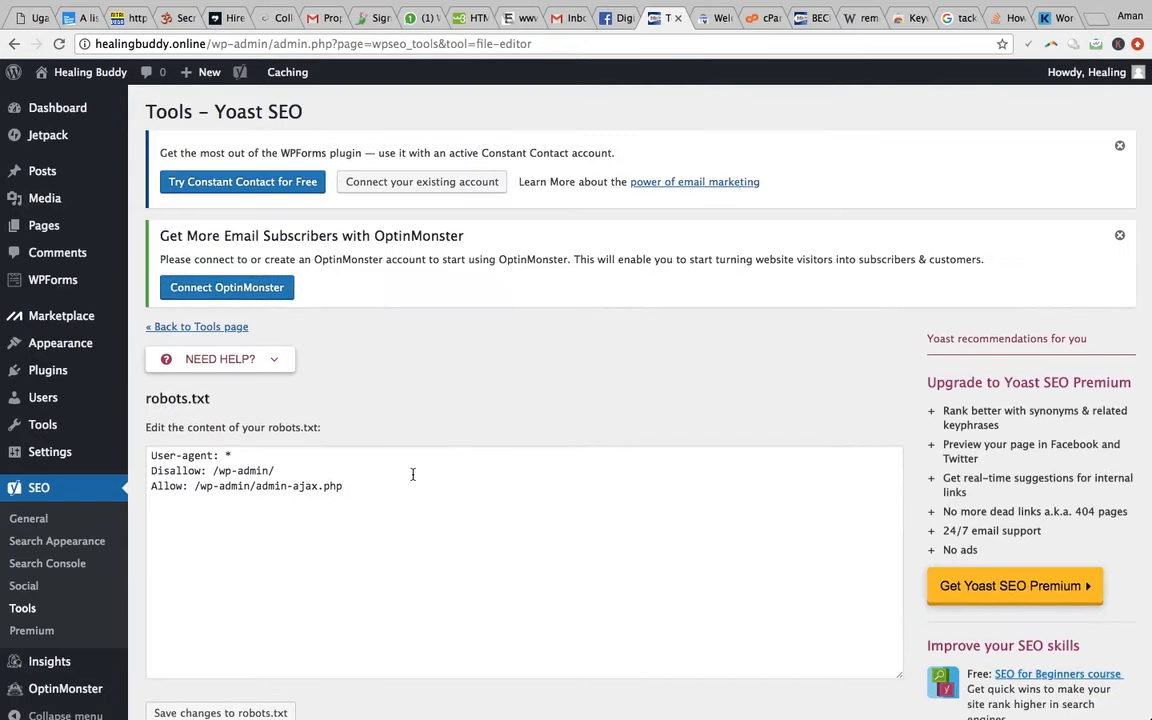
- Highlight the disallowed and allowed paths in robots.txt, and load healingbuddy.online/wp-admin in an incognito window
drag(295, 471, 212, 470)
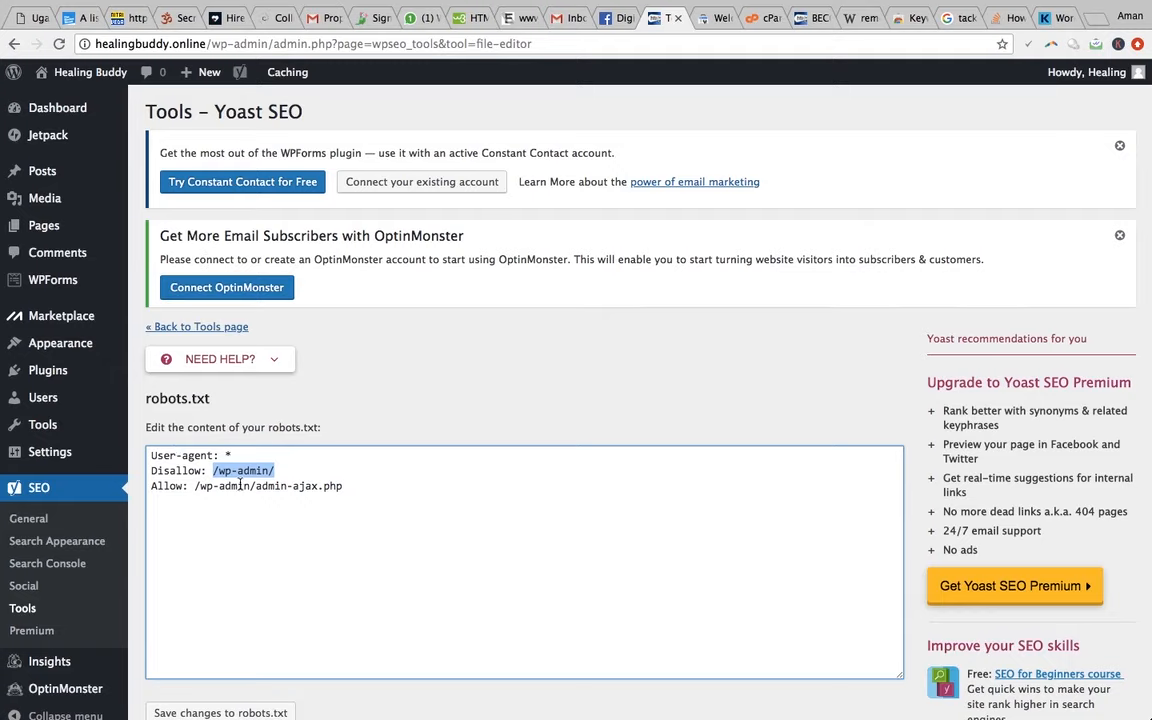
drag(196, 487, 347, 487)
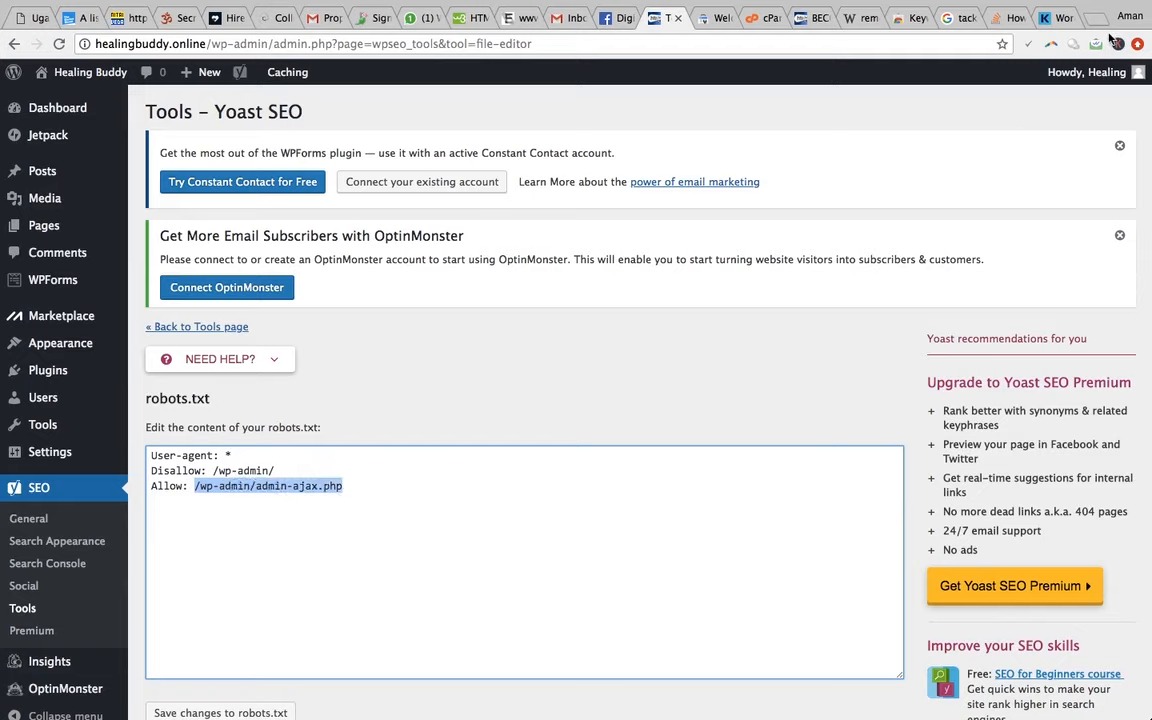
mouse_move(170, 3)
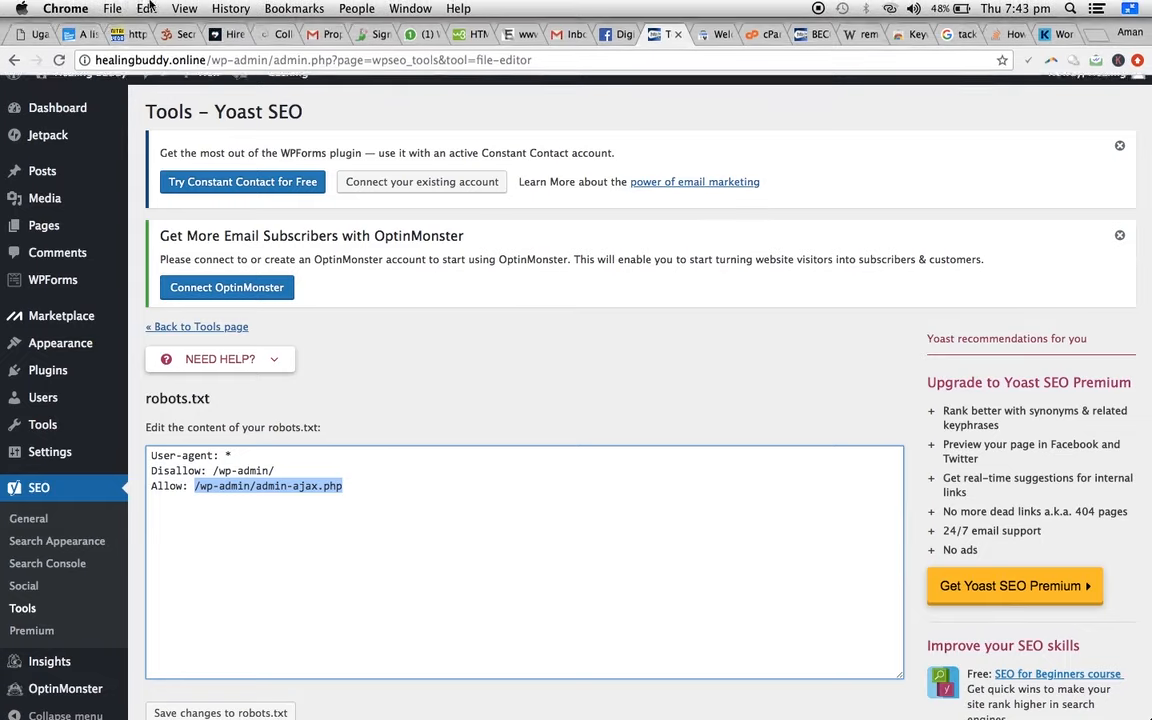
click(113, 8)
click(123, 56)
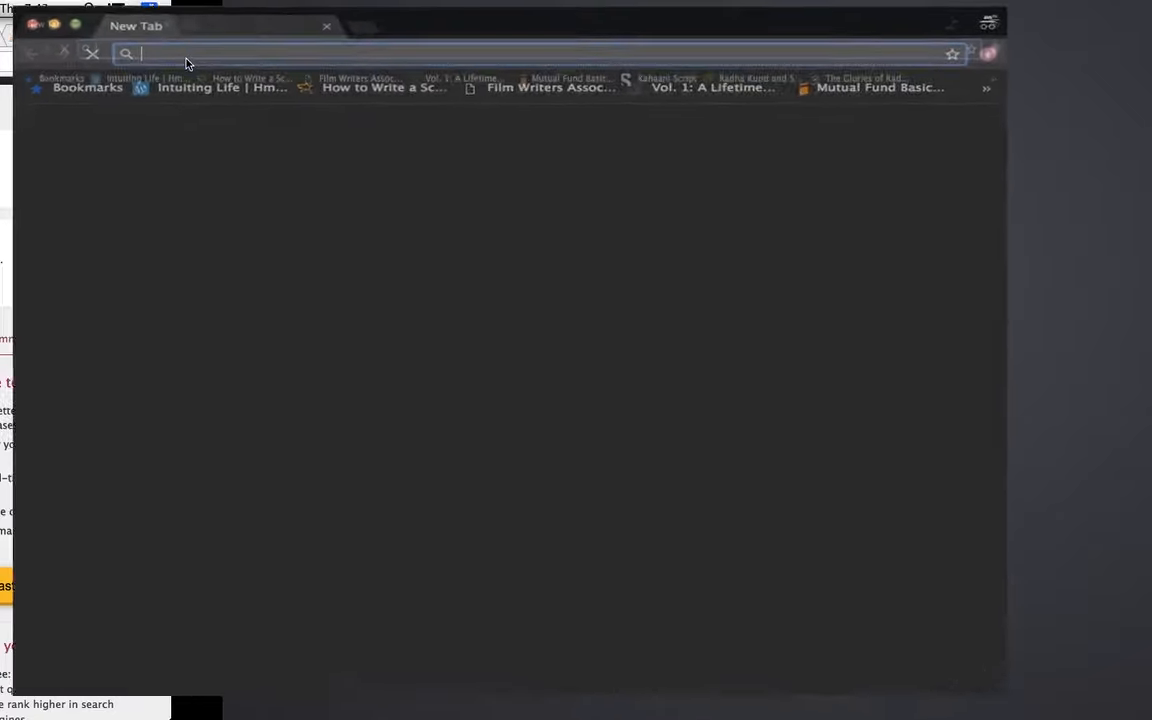
text(healingbuddy.online)
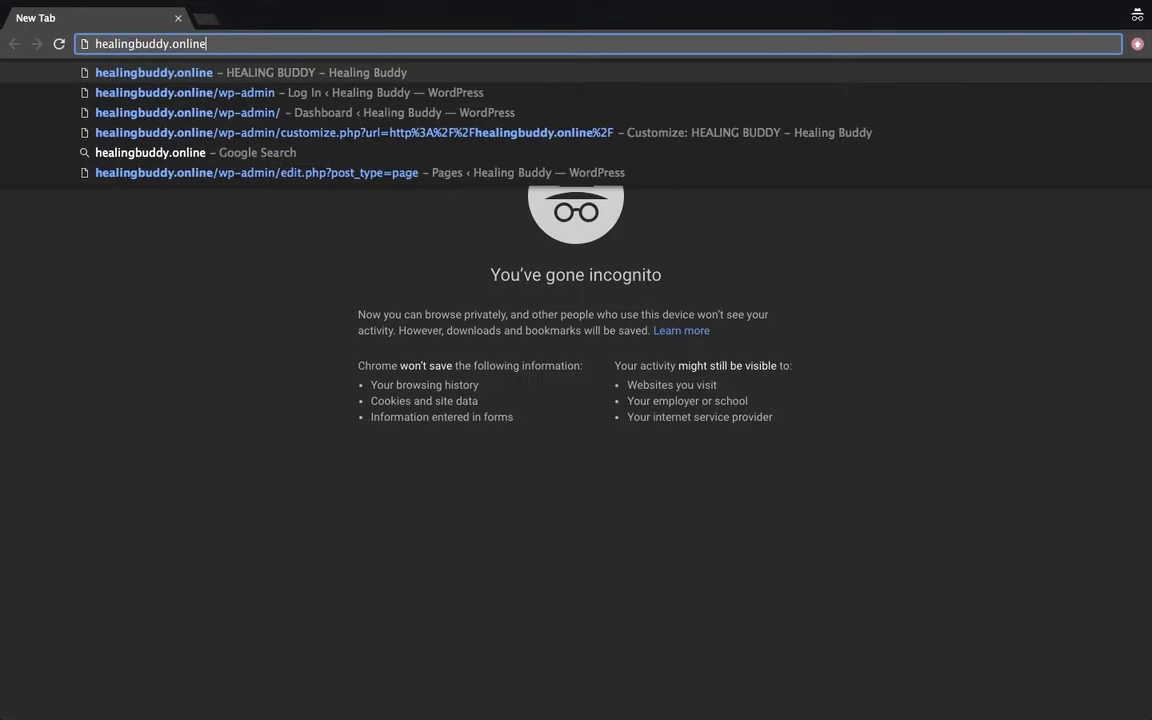
text(/wp)
key(Return)
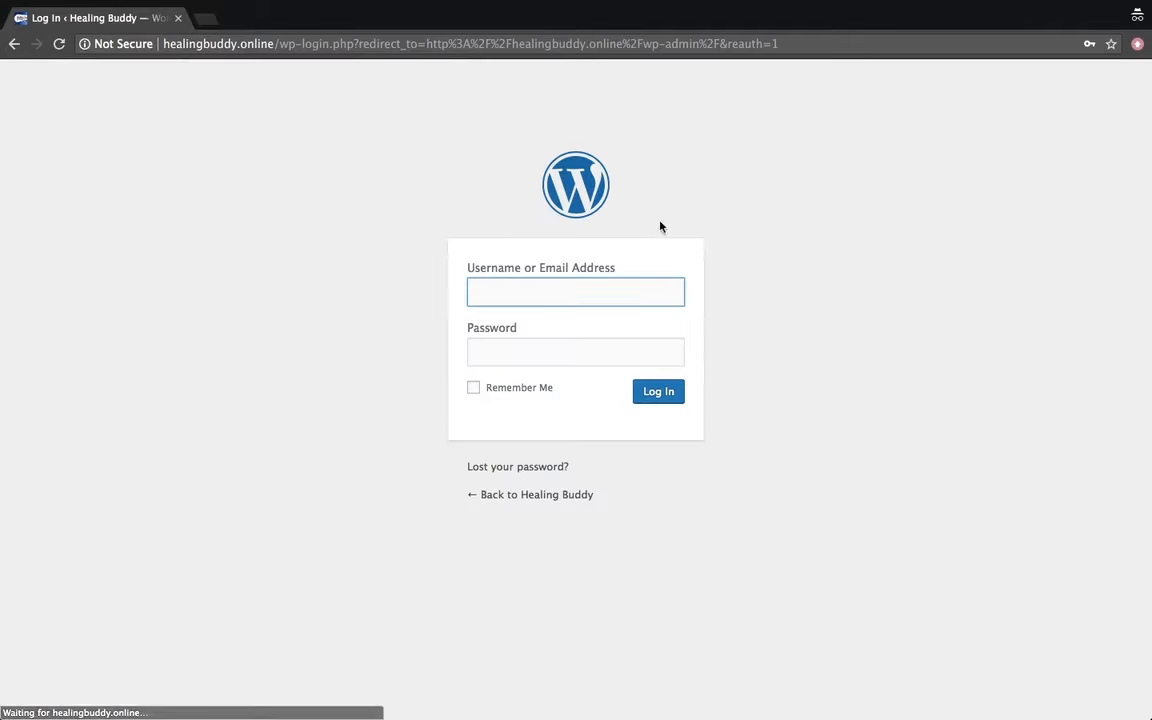
- Return to the robots.txt editor and highlight the complete Allow and Disallow lines
key(ctrl+Left)
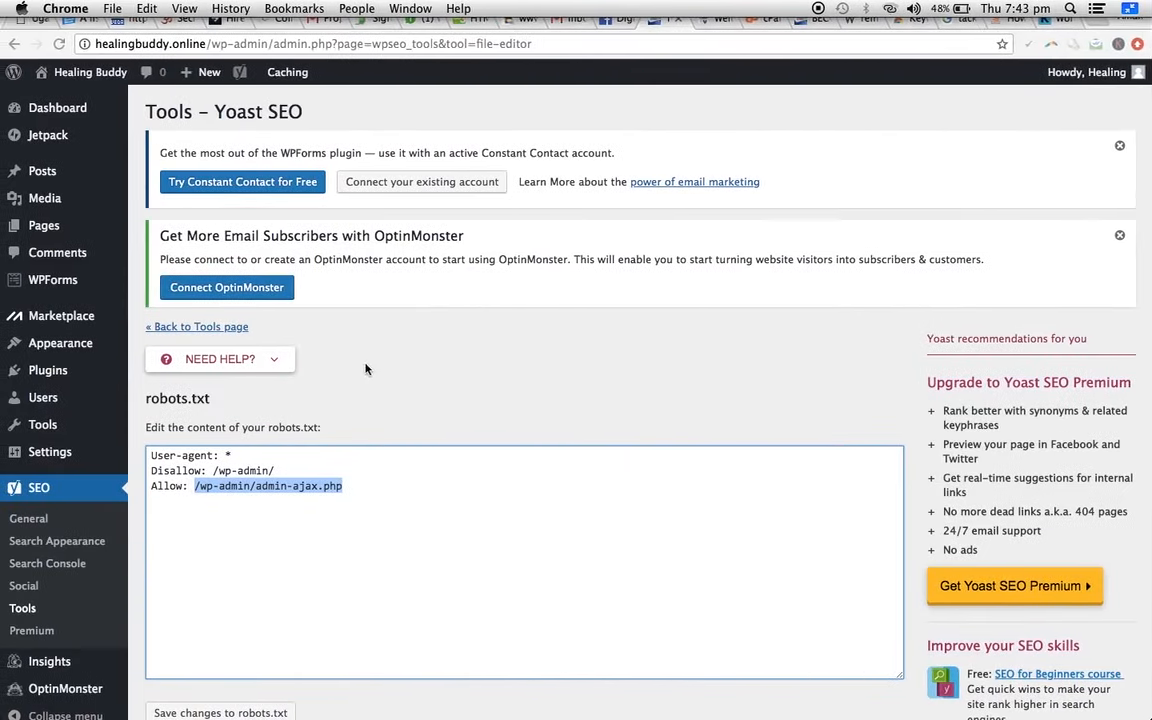
click(366, 485)
drag(347, 485, 146, 487)
drag(279, 470, 152, 470)
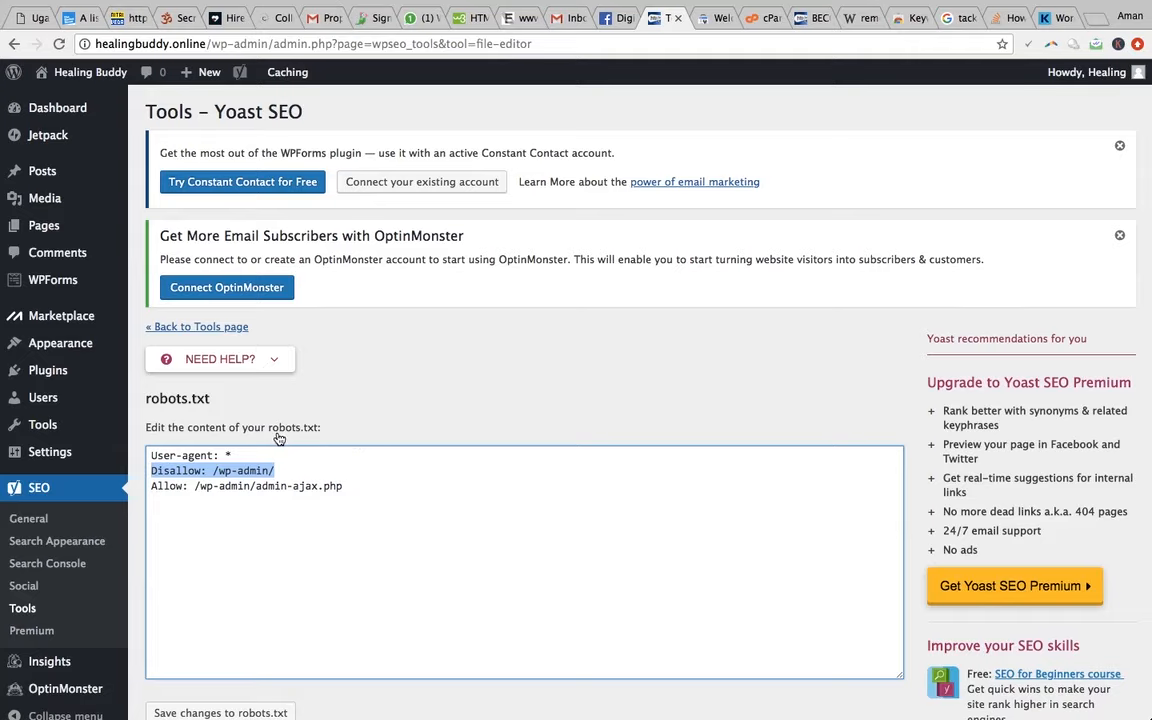
click(705, 18)
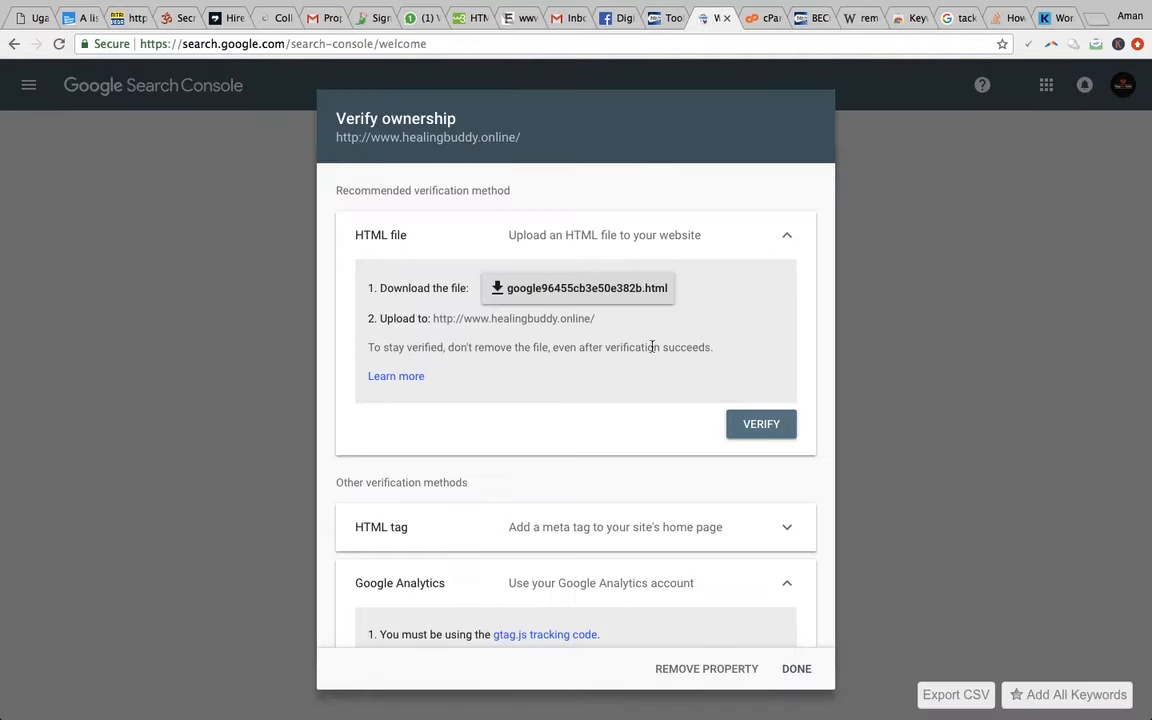
click(796, 669)
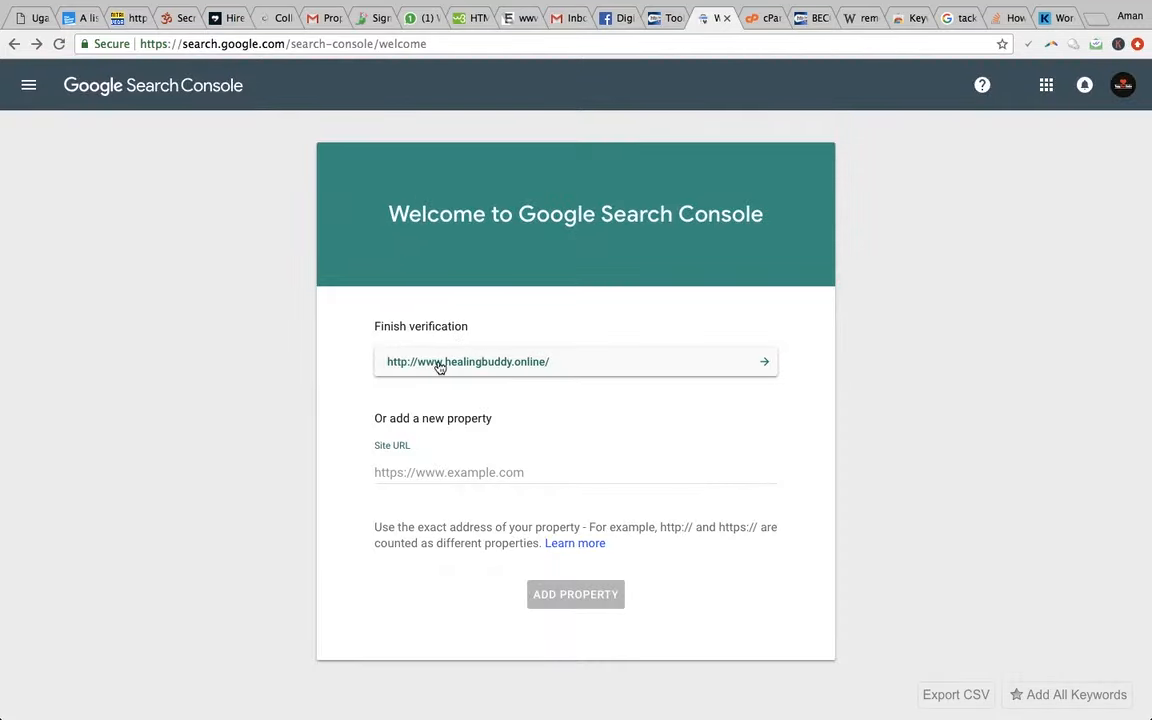
click(493, 378)
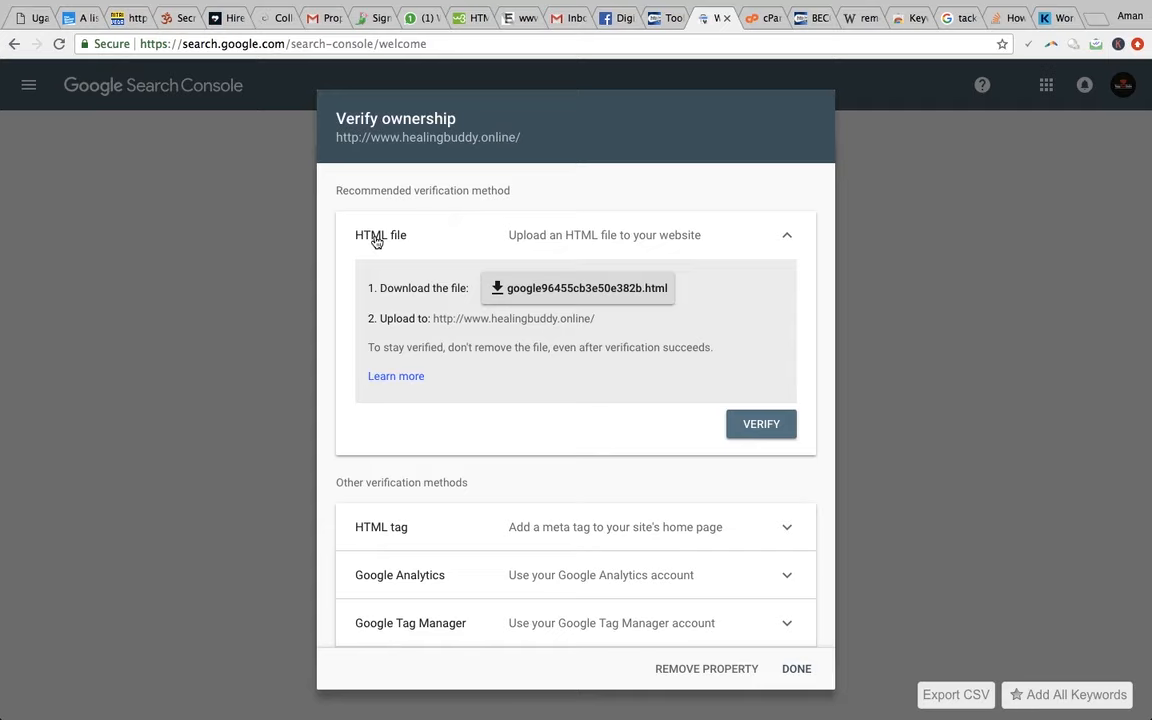
scroll(417, 465, down, 2)
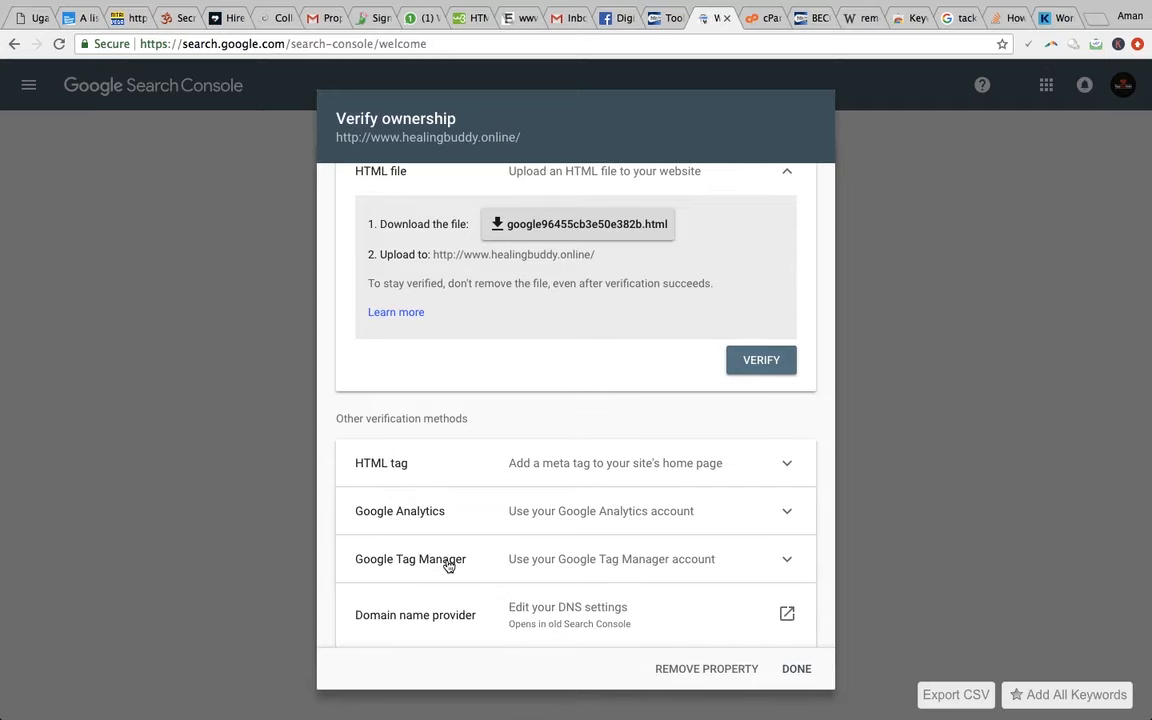
scroll(500, 445, up, 2)
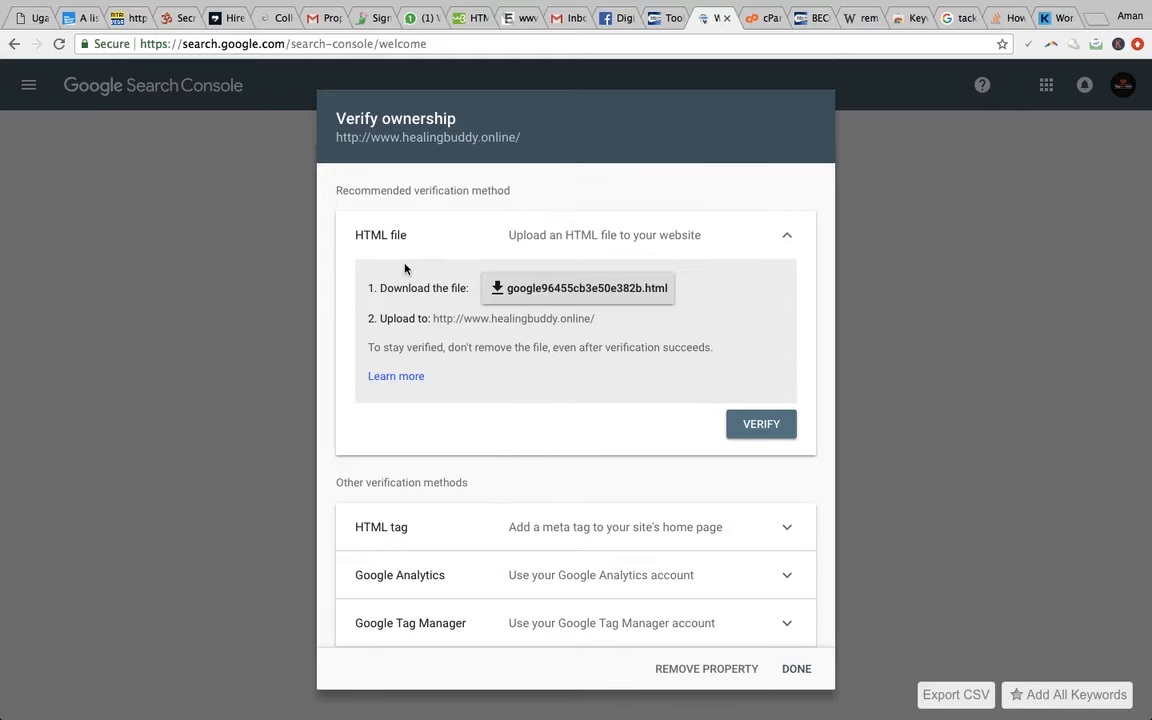
click(560, 290)
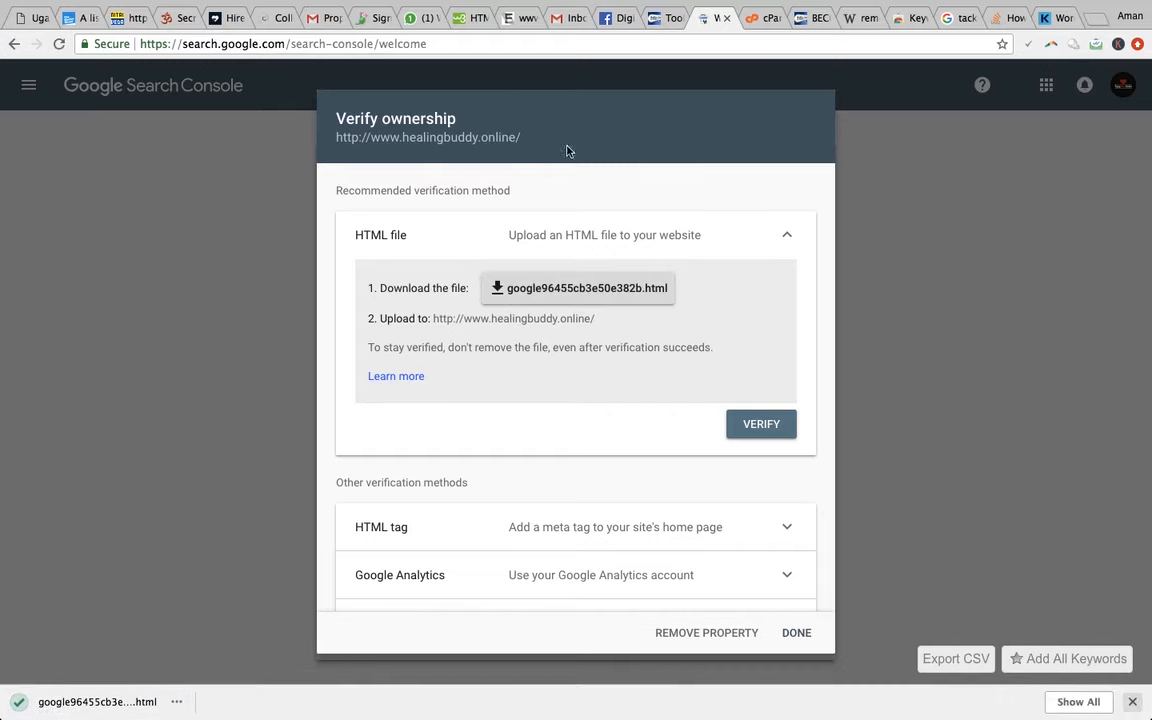
- Glance at the HostGator control panel, and review the download and upload instructions of the HTML file verification in Search Console
click(757, 19)
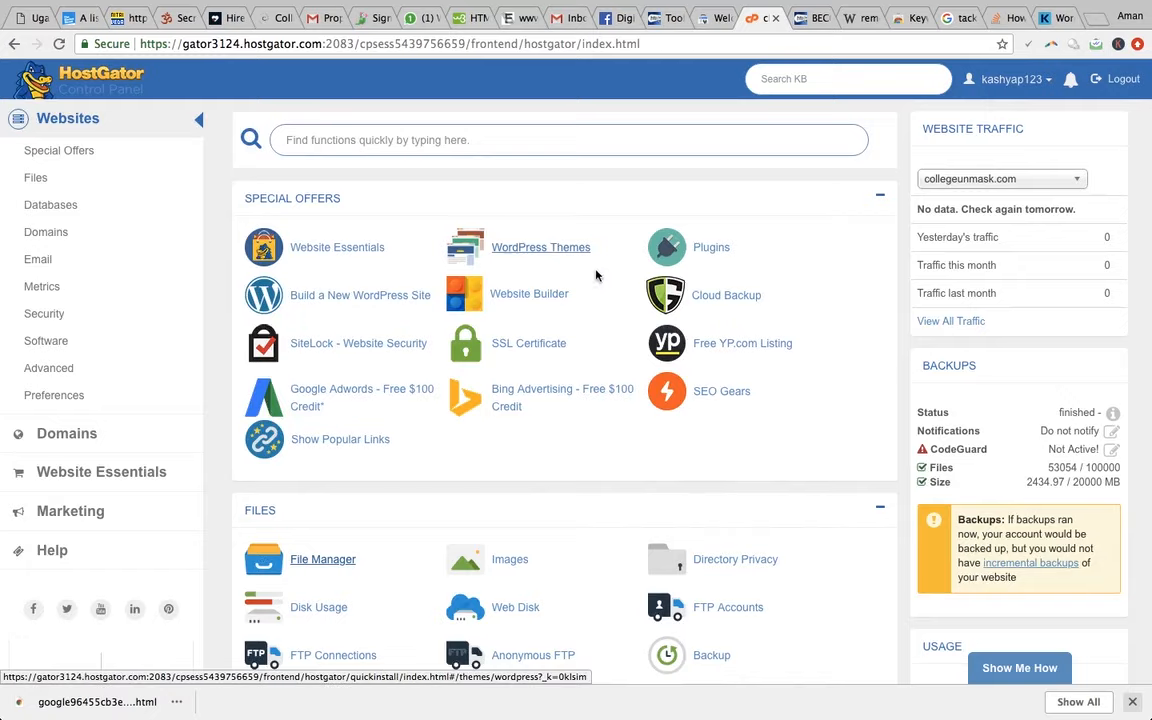
click(712, 18)
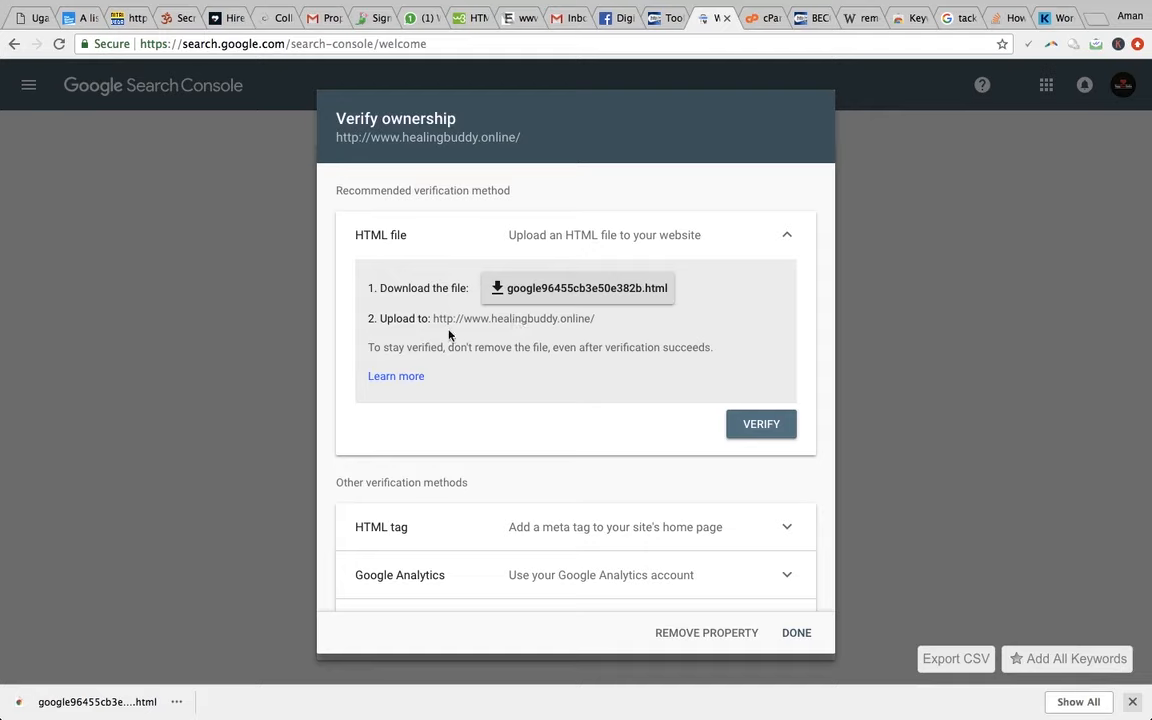
drag(381, 289, 470, 289)
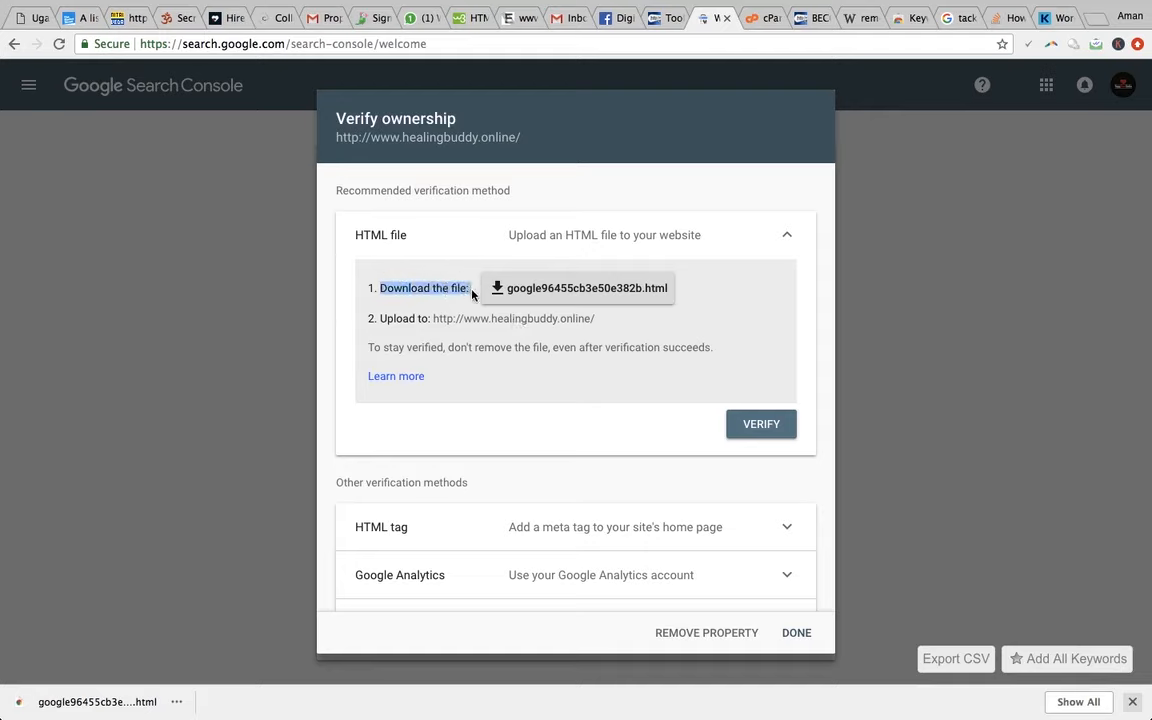
drag(381, 318, 597, 324)
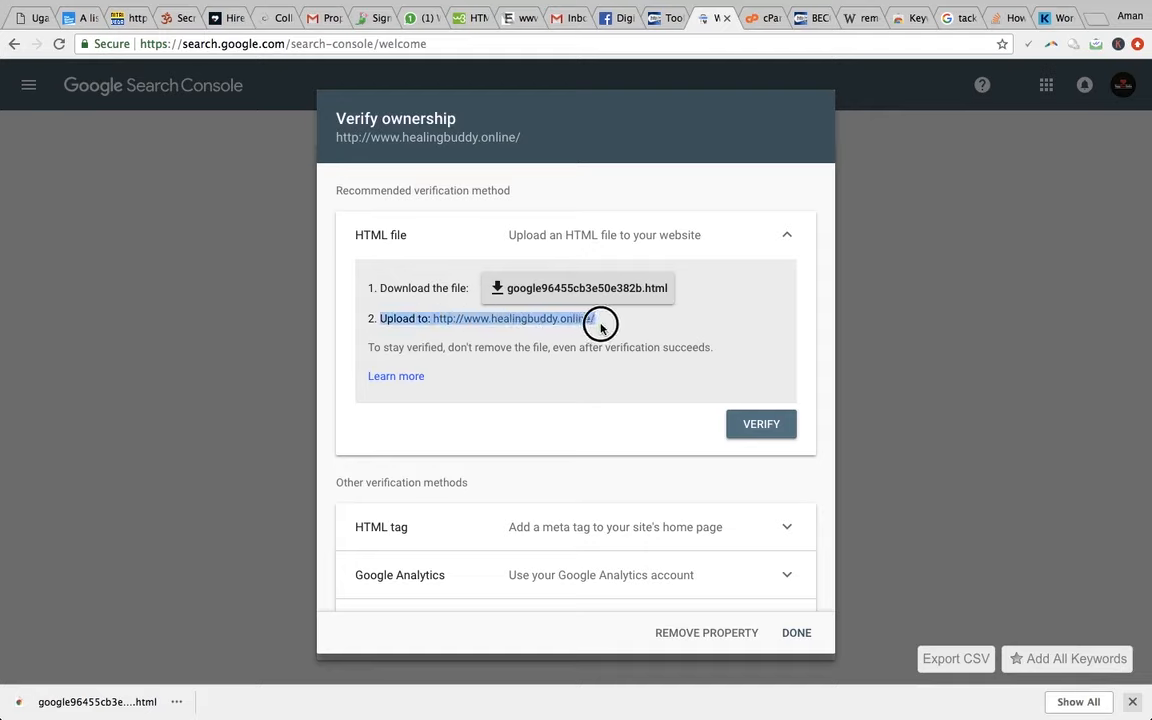
click(517, 363)
- Switch to the HostGator control panel, launch its File Manager and open the healingbuddy.online folder
click(759, 28)
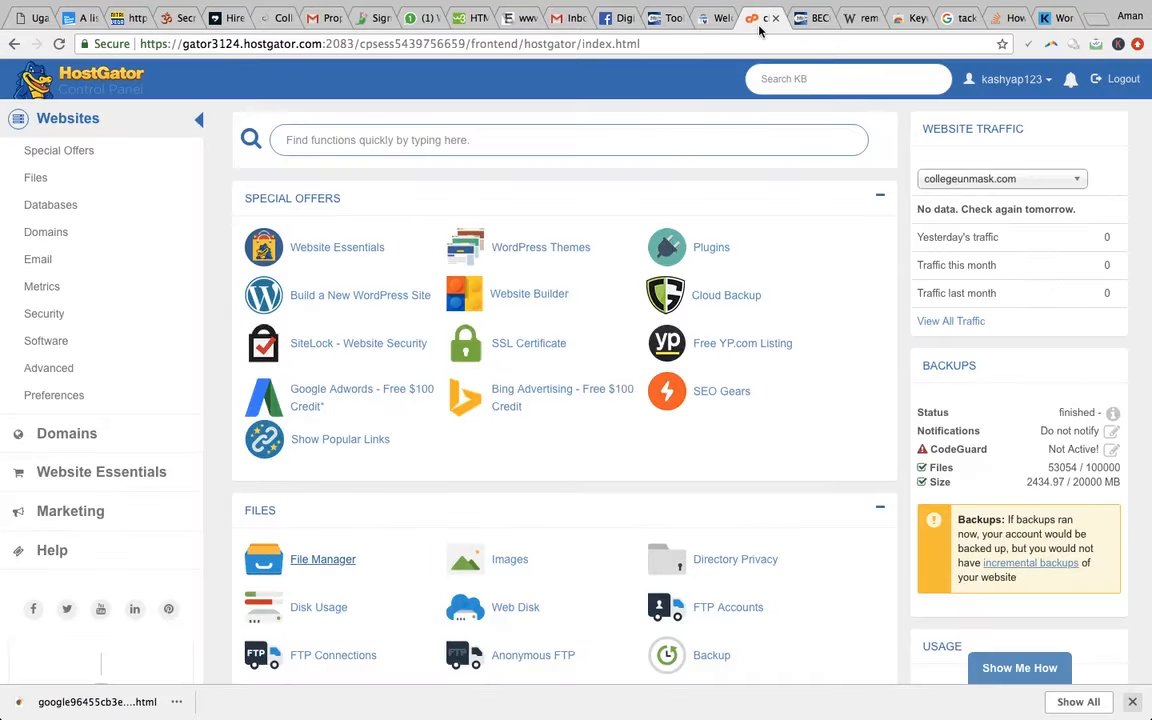
scroll(851, 450, down, 10)
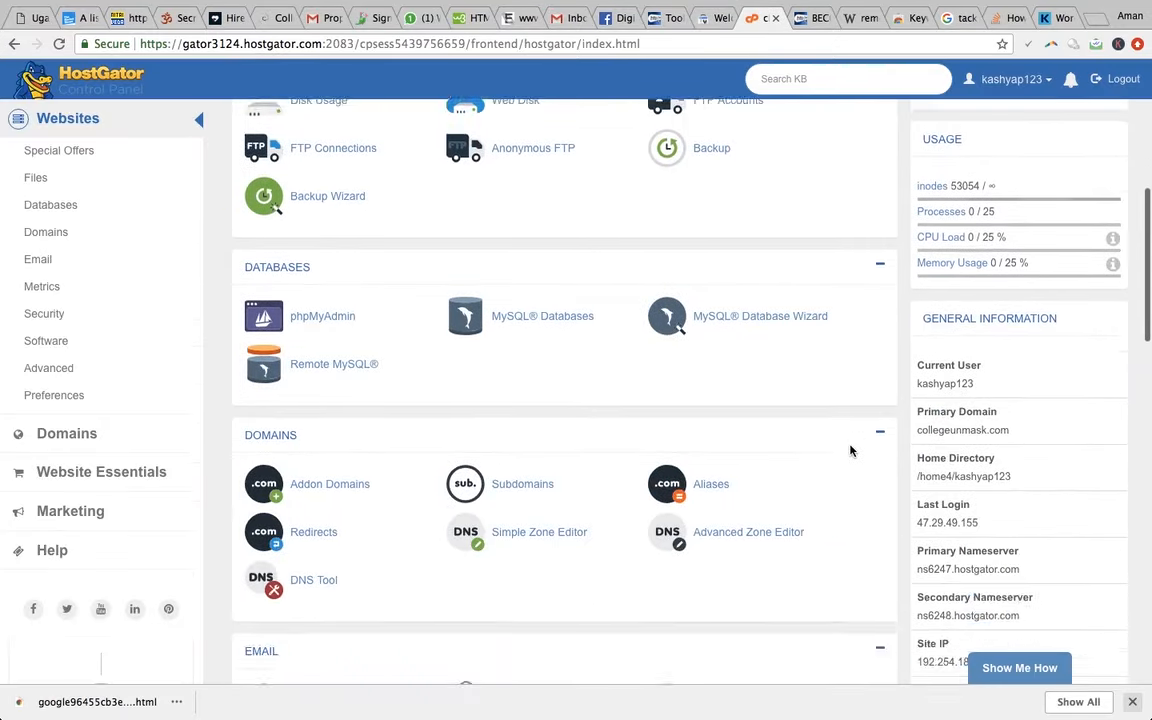
scroll(851, 450, down, 10)
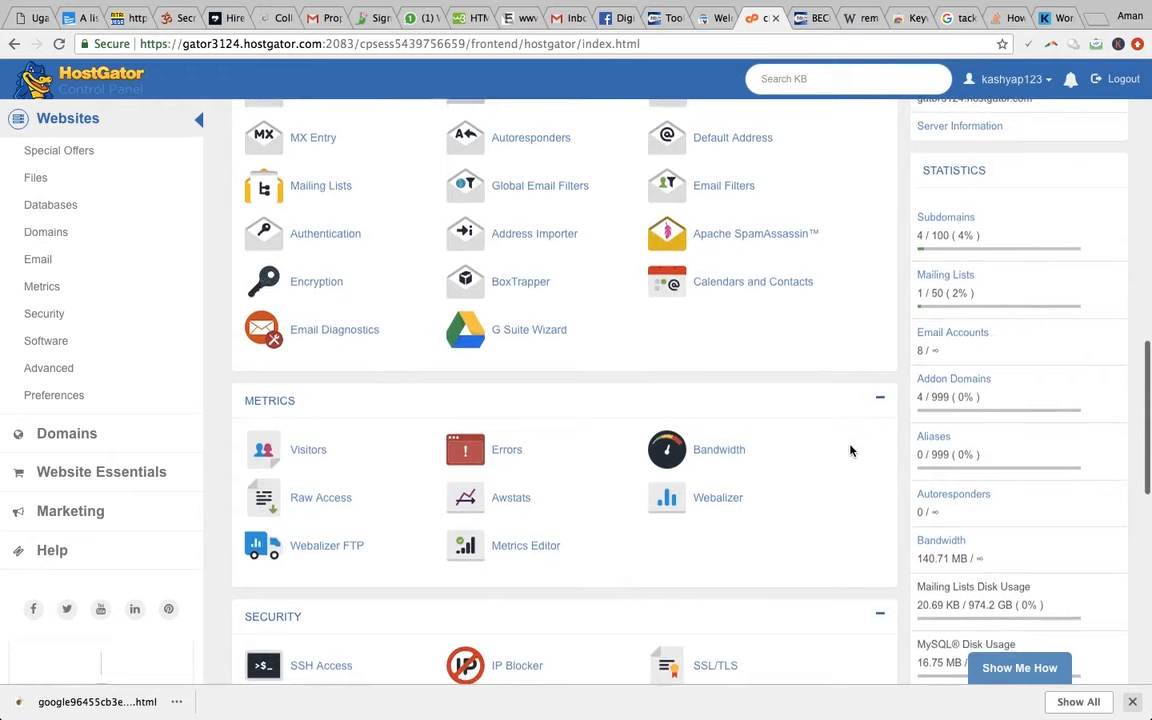
scroll(851, 467, down, 8)
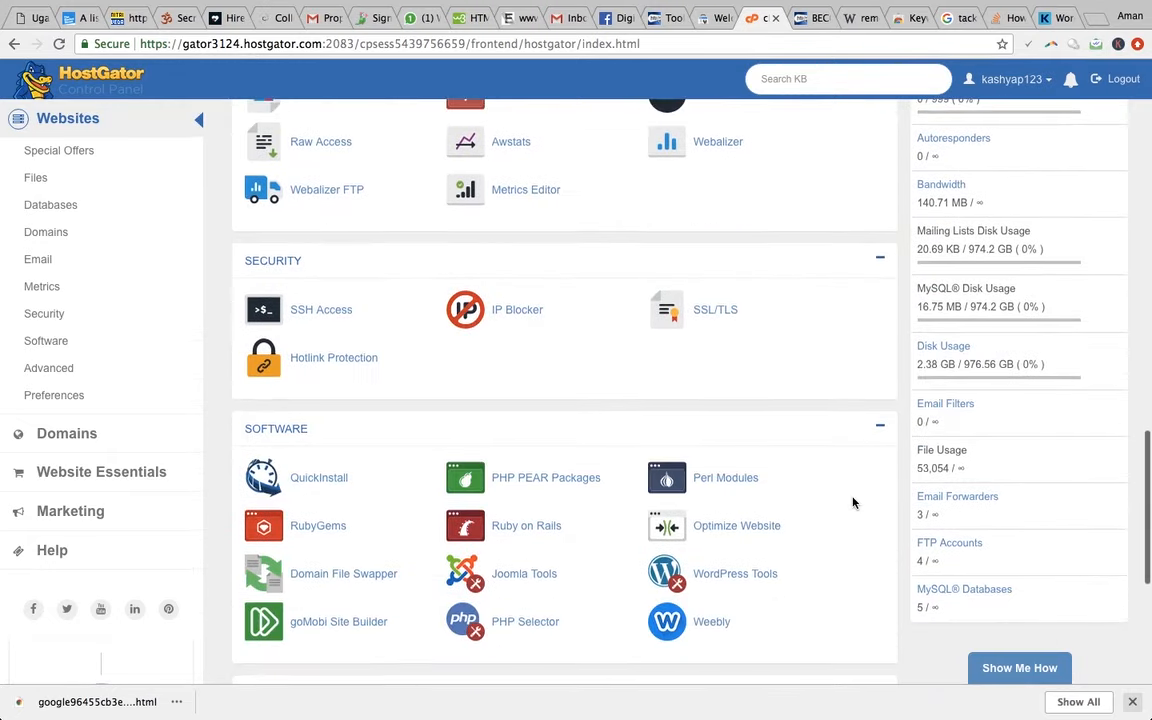
scroll(853, 502, down, 3)
scroll(853, 502, up, 6)
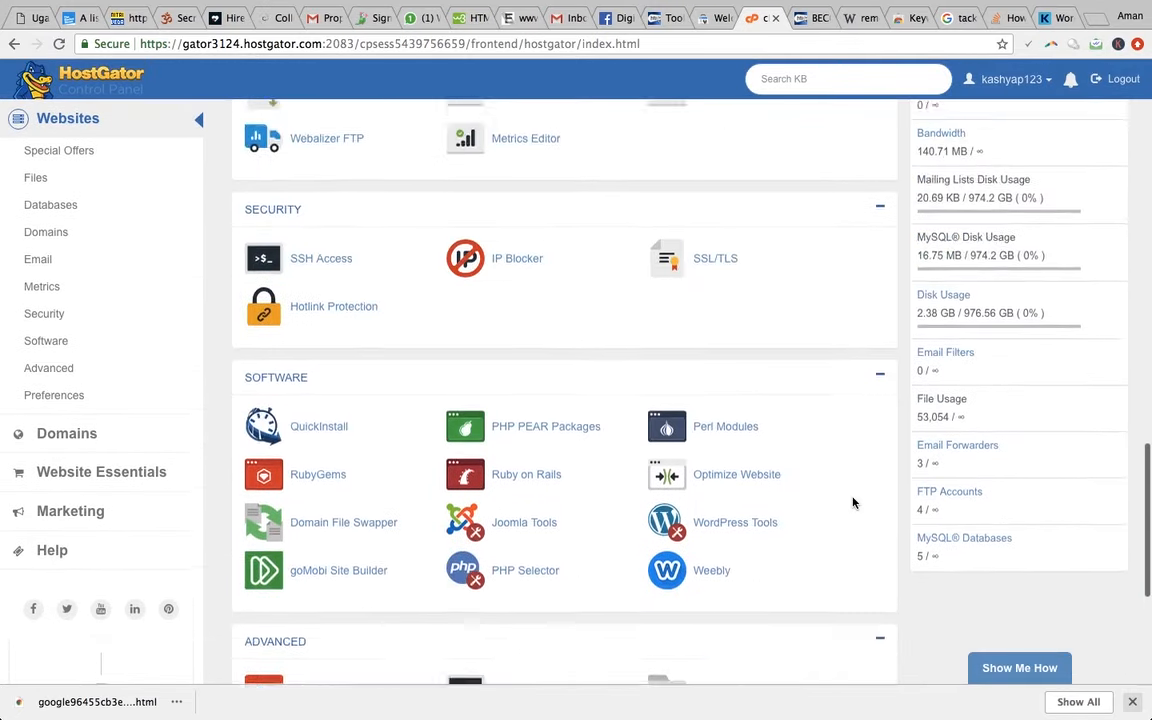
scroll(853, 502, up, 7)
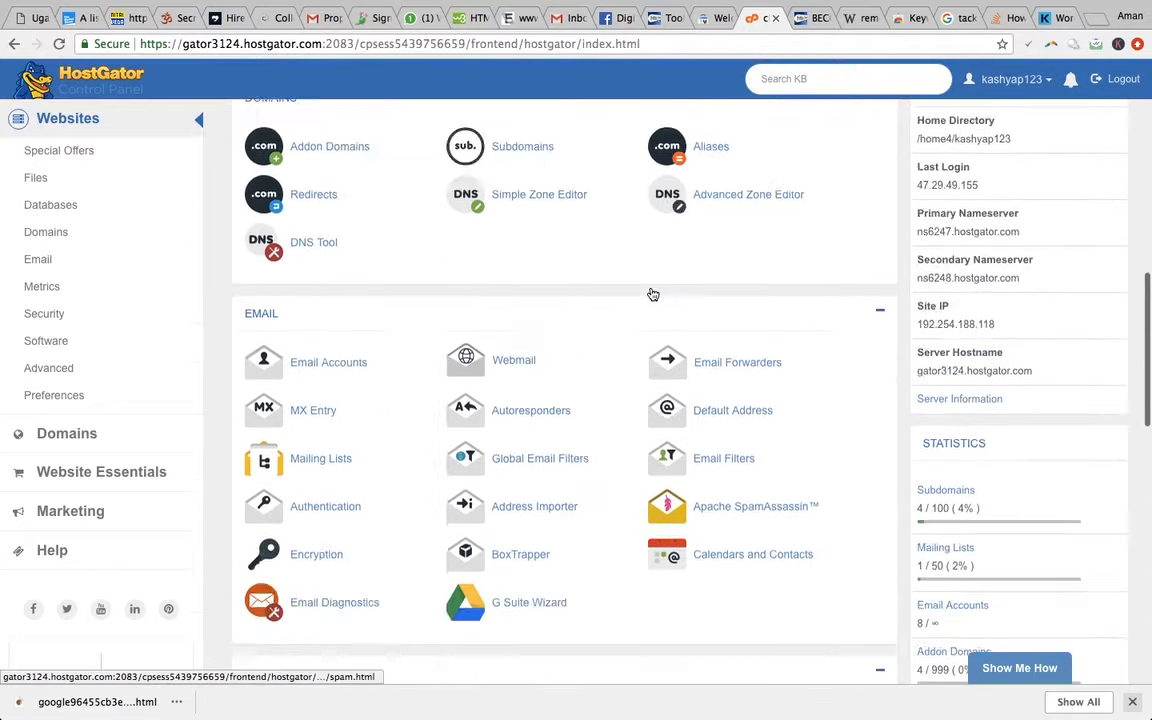
scroll(478, 240, up, 5)
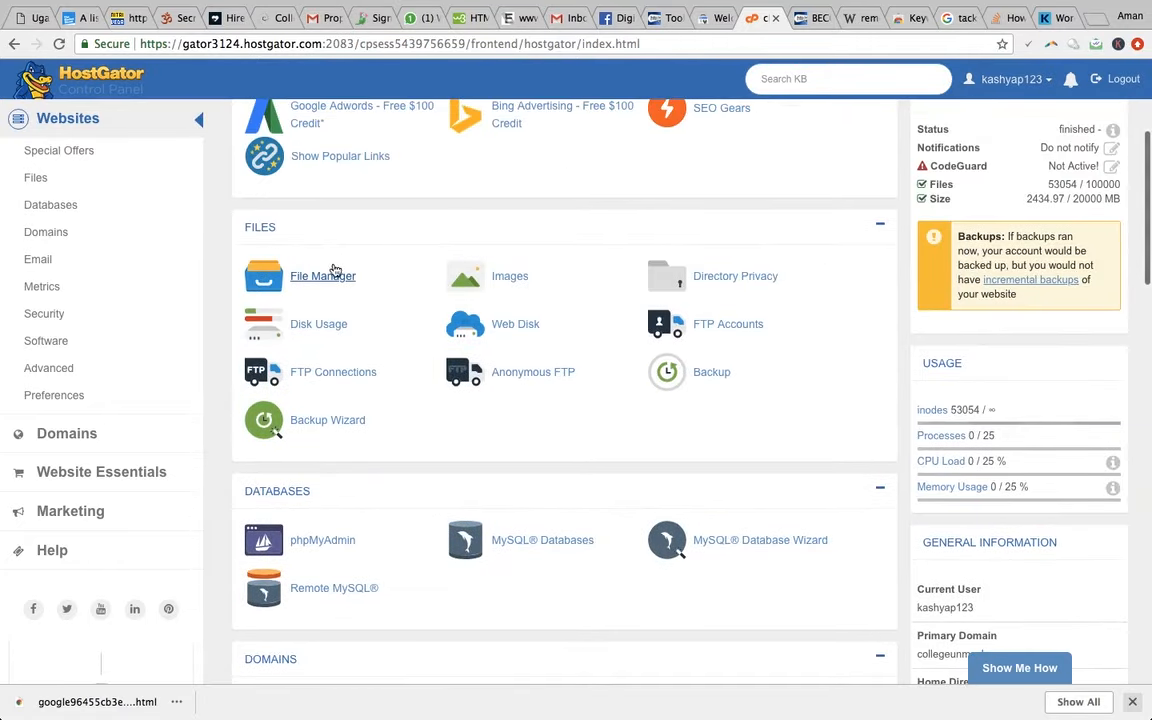
click(327, 274)
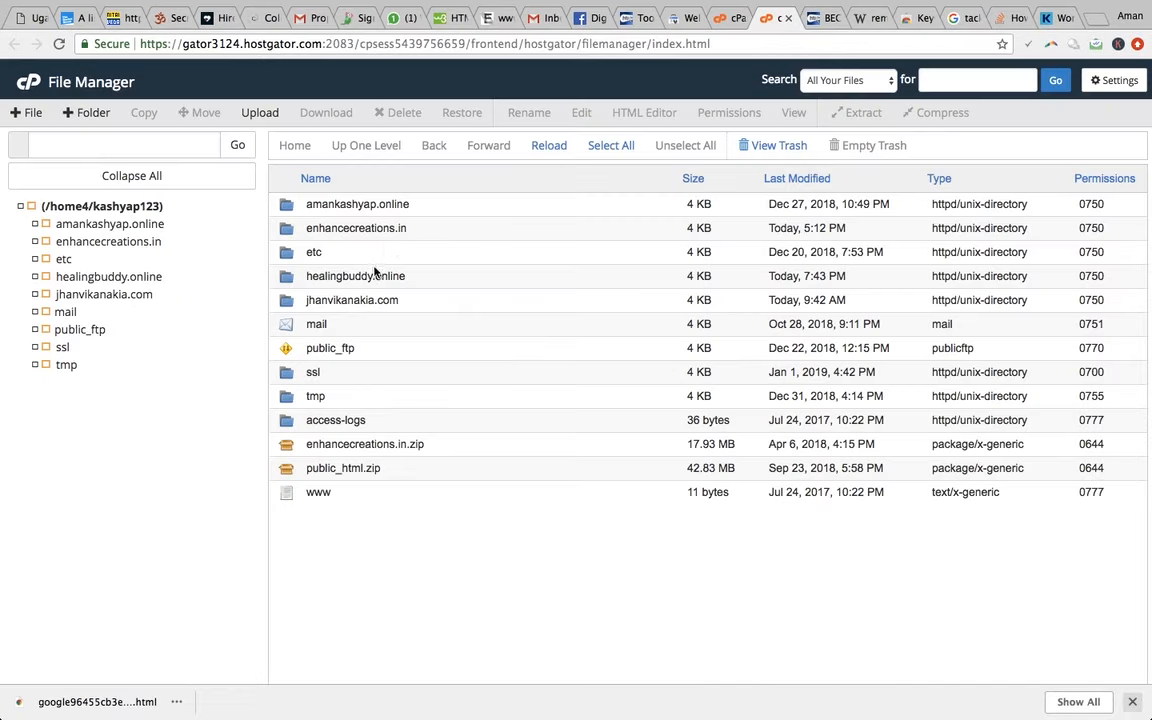
click(375, 274)
double_click(470, 277)
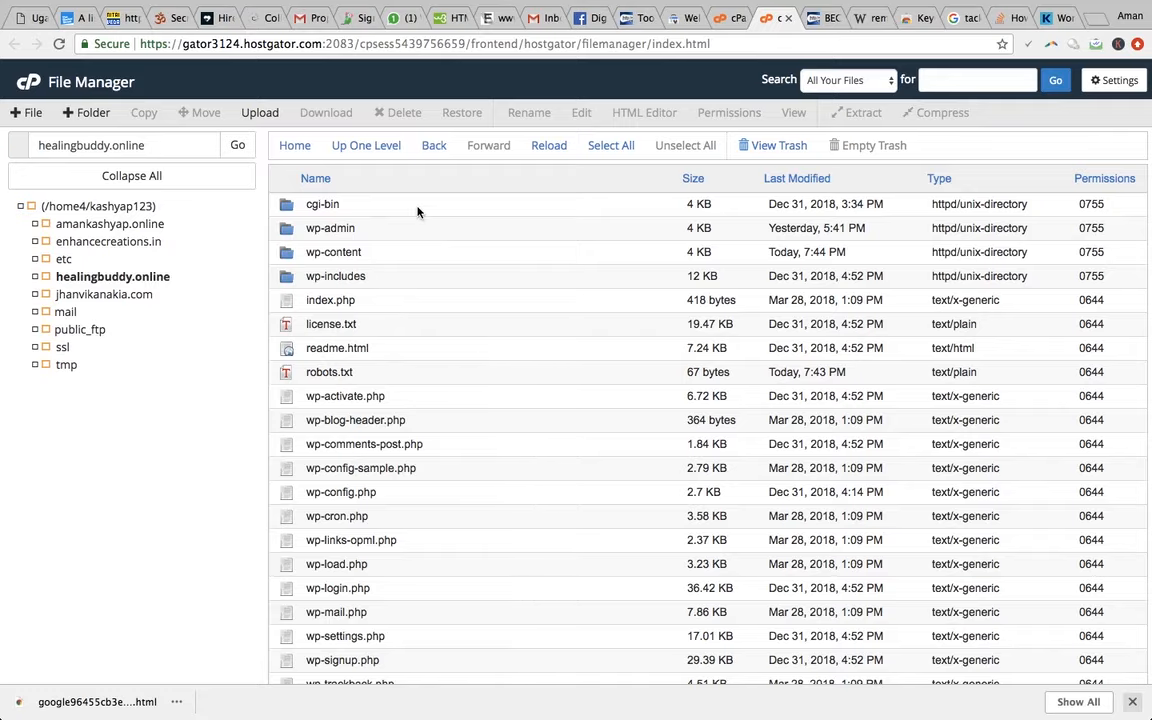
- Upload the downloaded Google HTML verification file from Downloads to the healingbuddy.online folder, and select it in the folder's file list
click(266, 114)
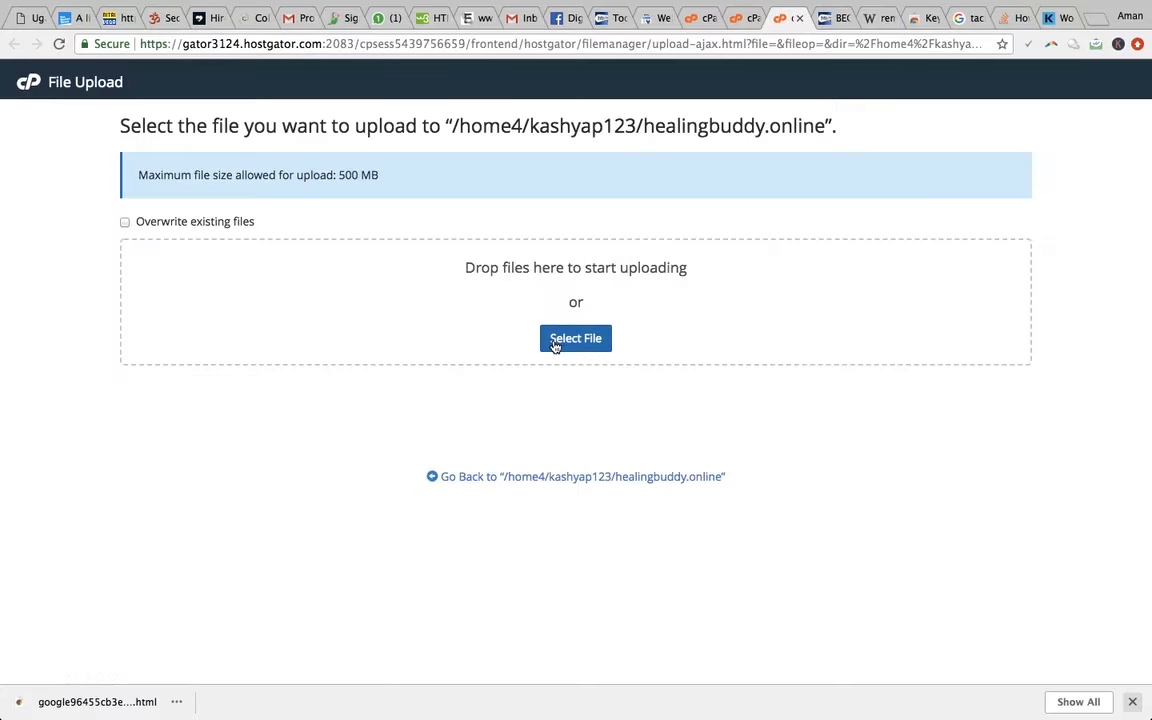
click(555, 345)
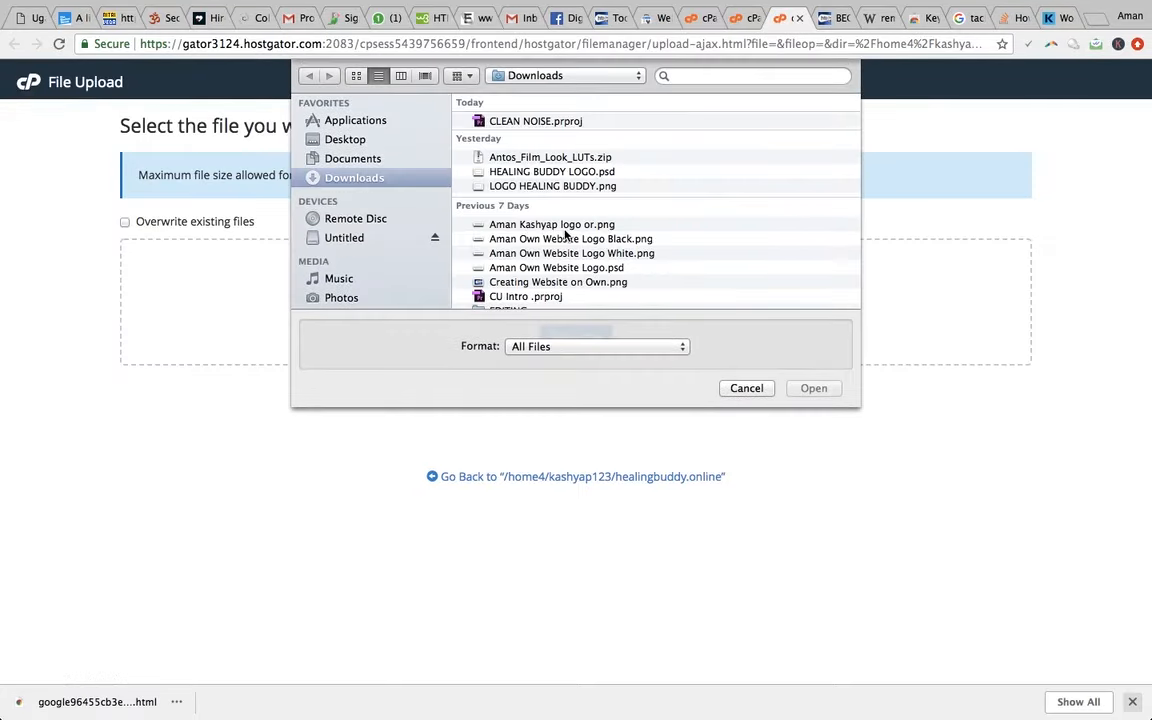
scroll(565, 235, down, 15)
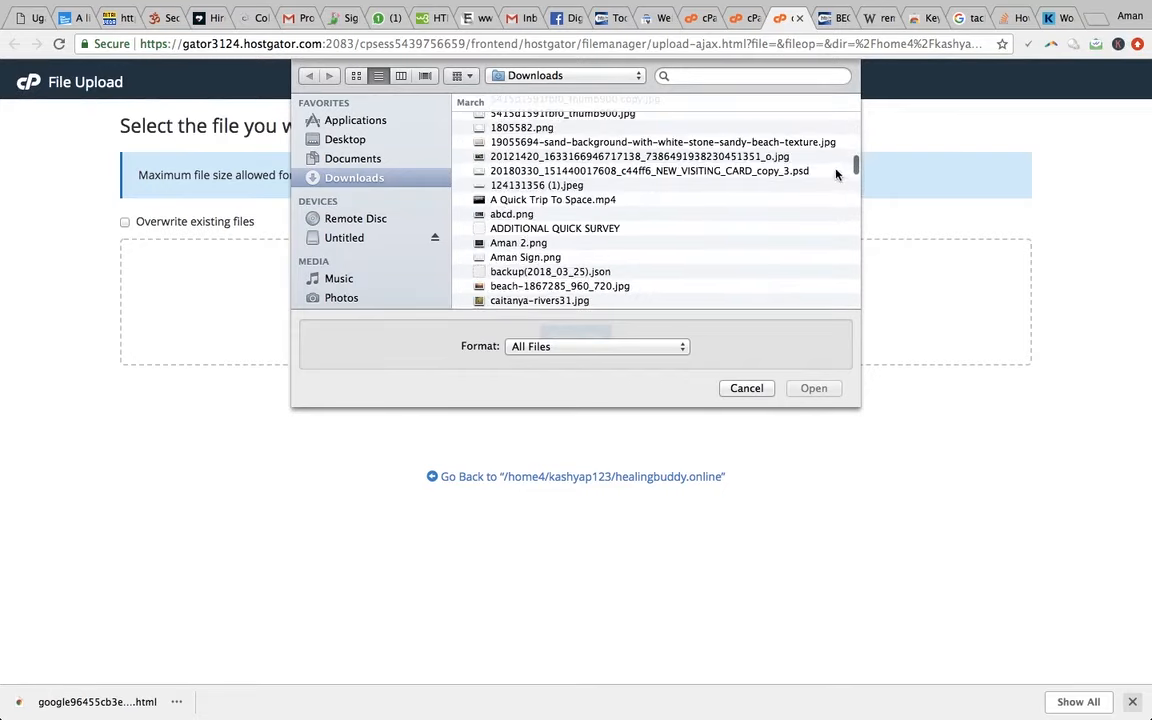
scroll(836, 174, down, 8)
drag(851, 302, 852, 313)
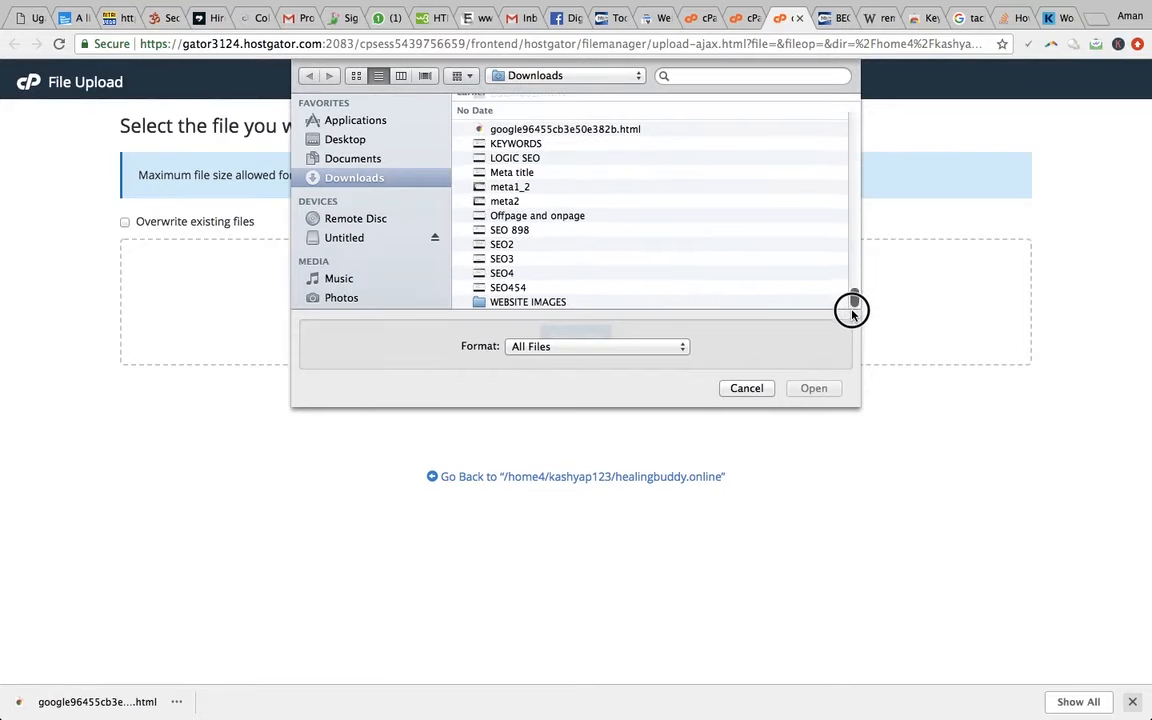
double_click(590, 130)
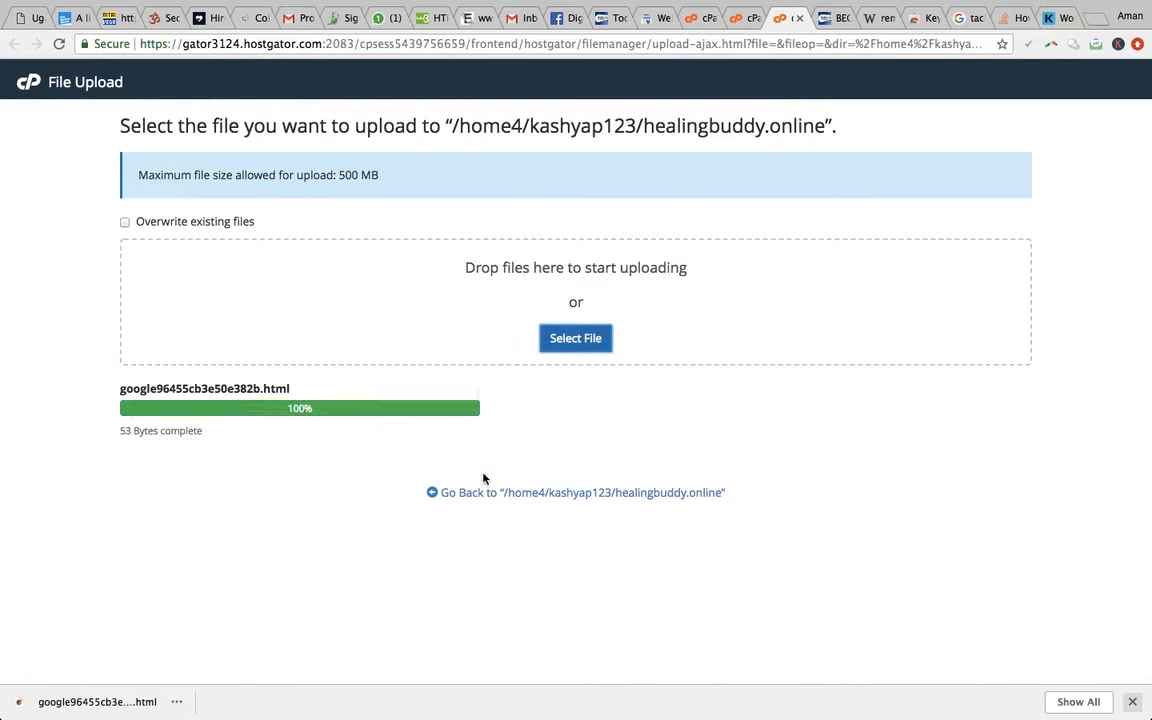
click(509, 494)
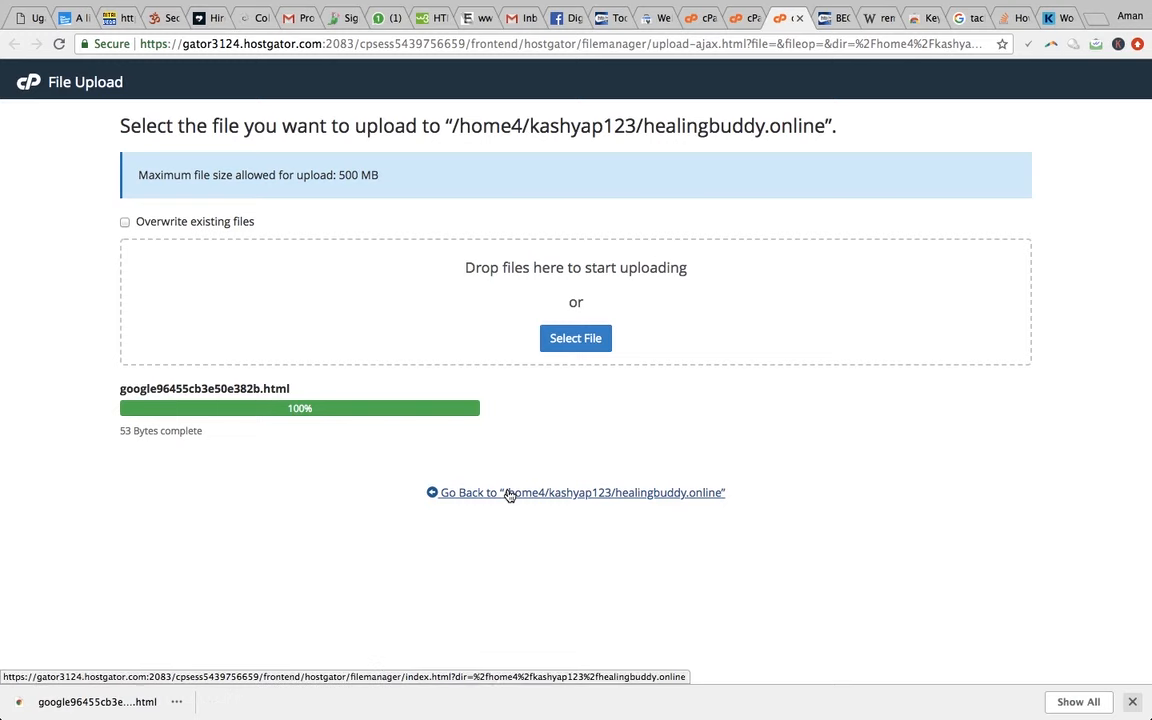
scroll(558, 497, down, 1)
scroll(558, 494, up, 1)
click(425, 300)
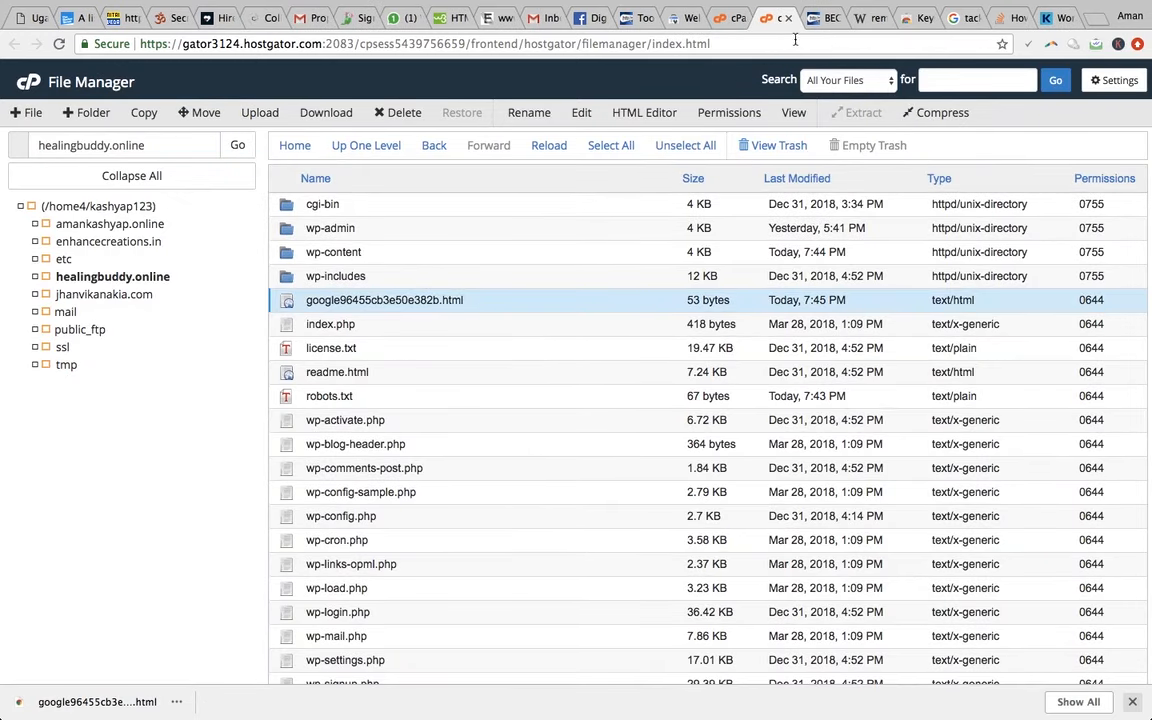
- Return to Google Search Console, verify the site's ownership with the HTML file method, and open the property's Sitemaps page
click(684, 21)
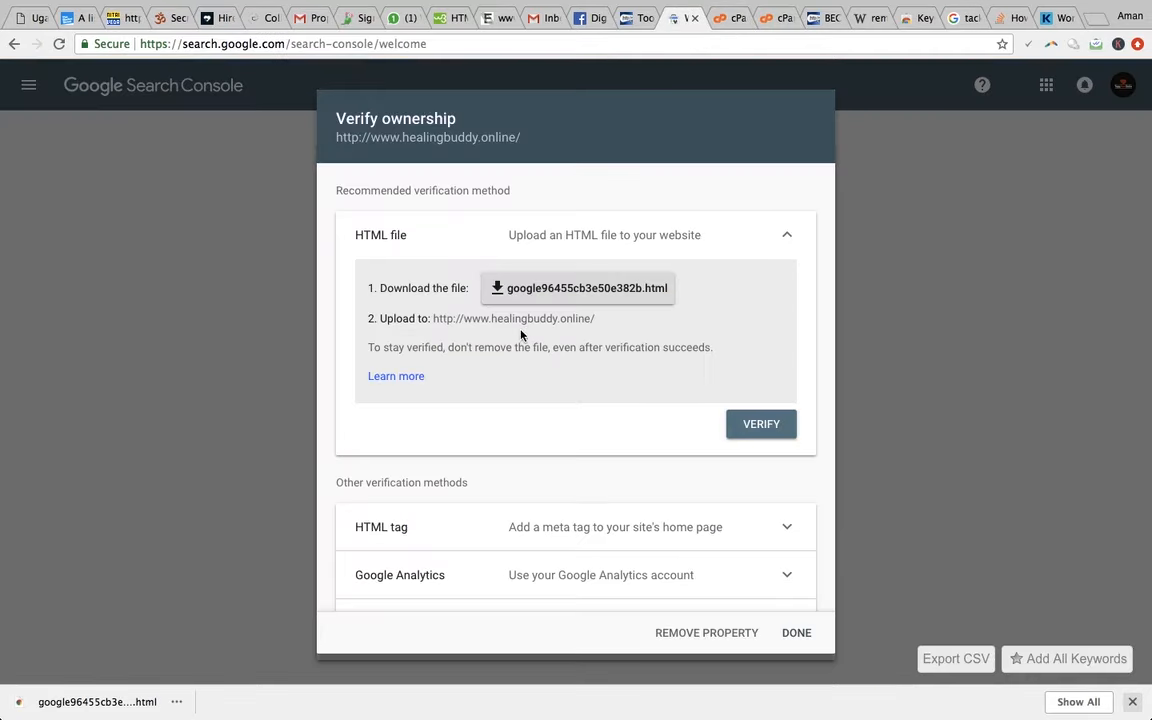
click(761, 425)
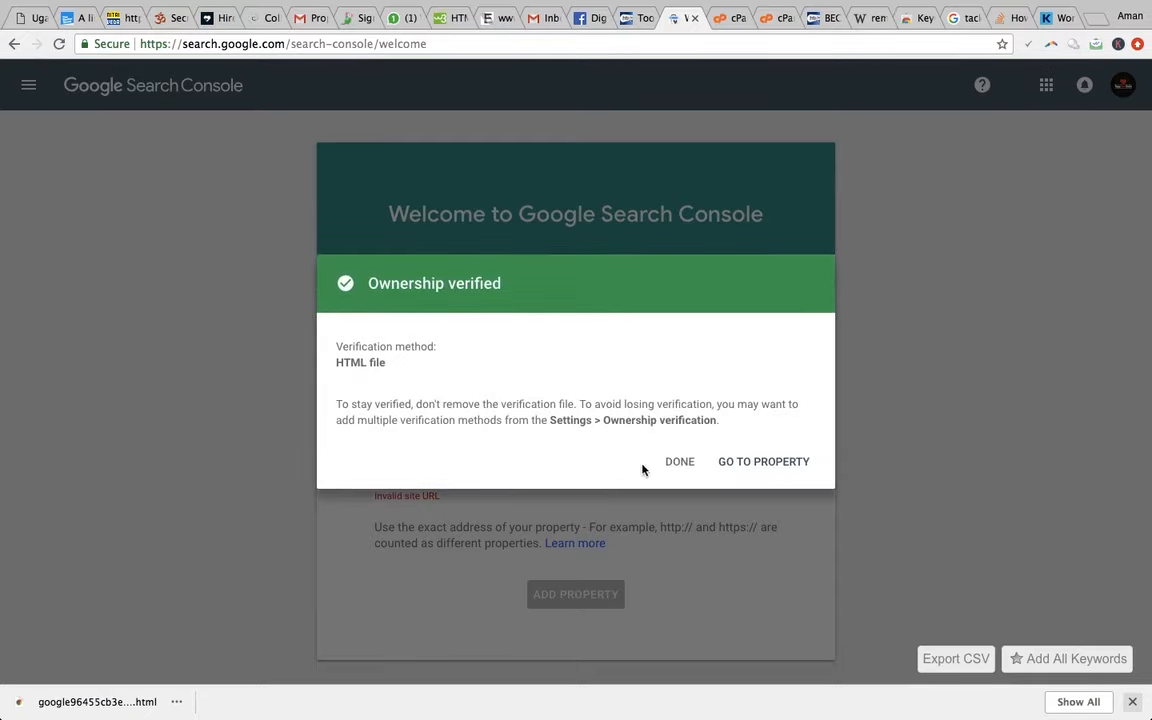
click(738, 462)
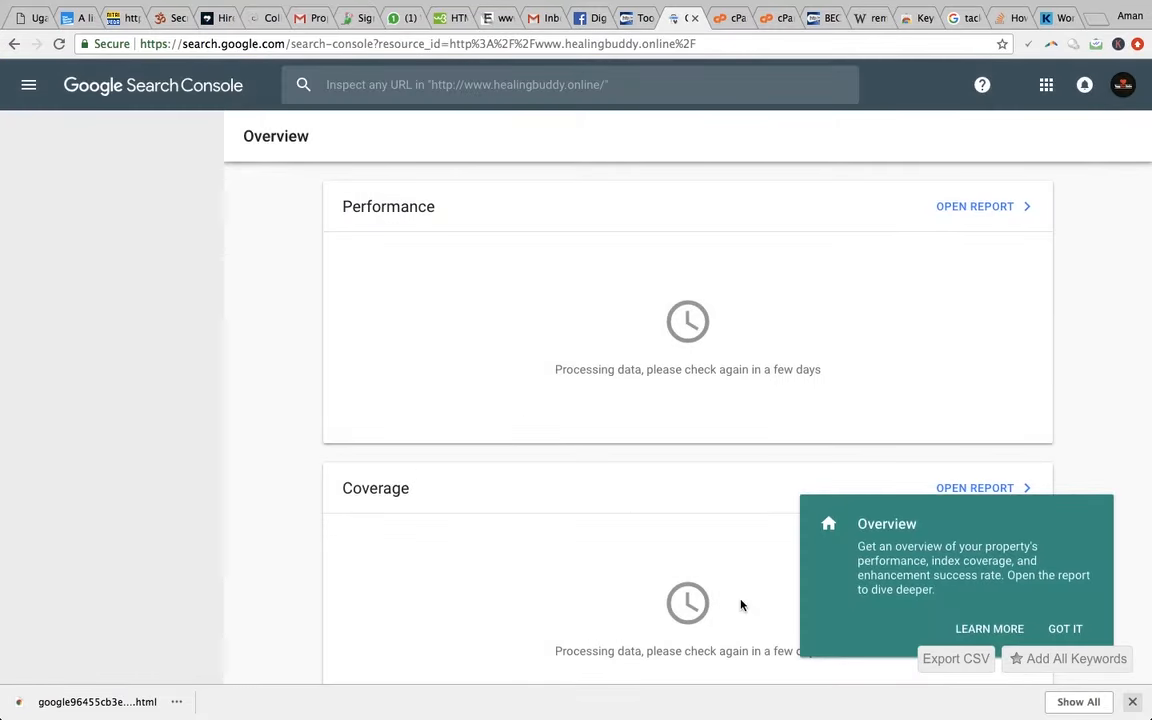
click(28, 85)
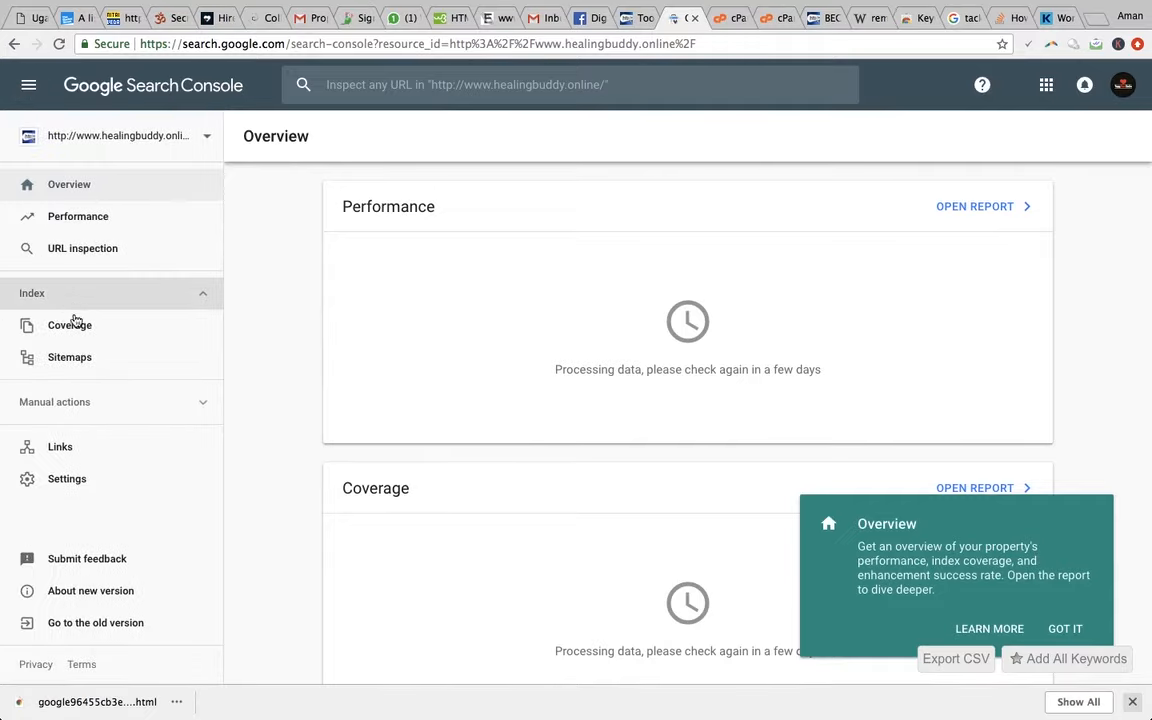
click(116, 365)
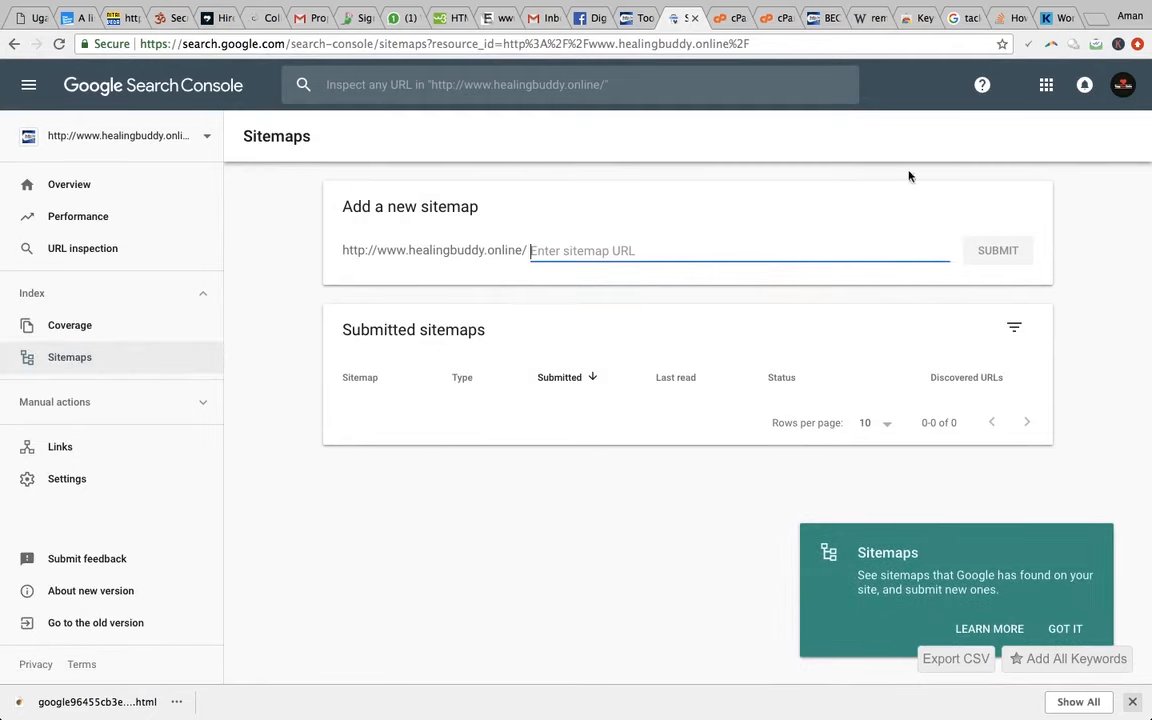
- Search Google in a new tab for "xml site map creator" and open the XML-Sitemaps.com generator
click(1095, 20)
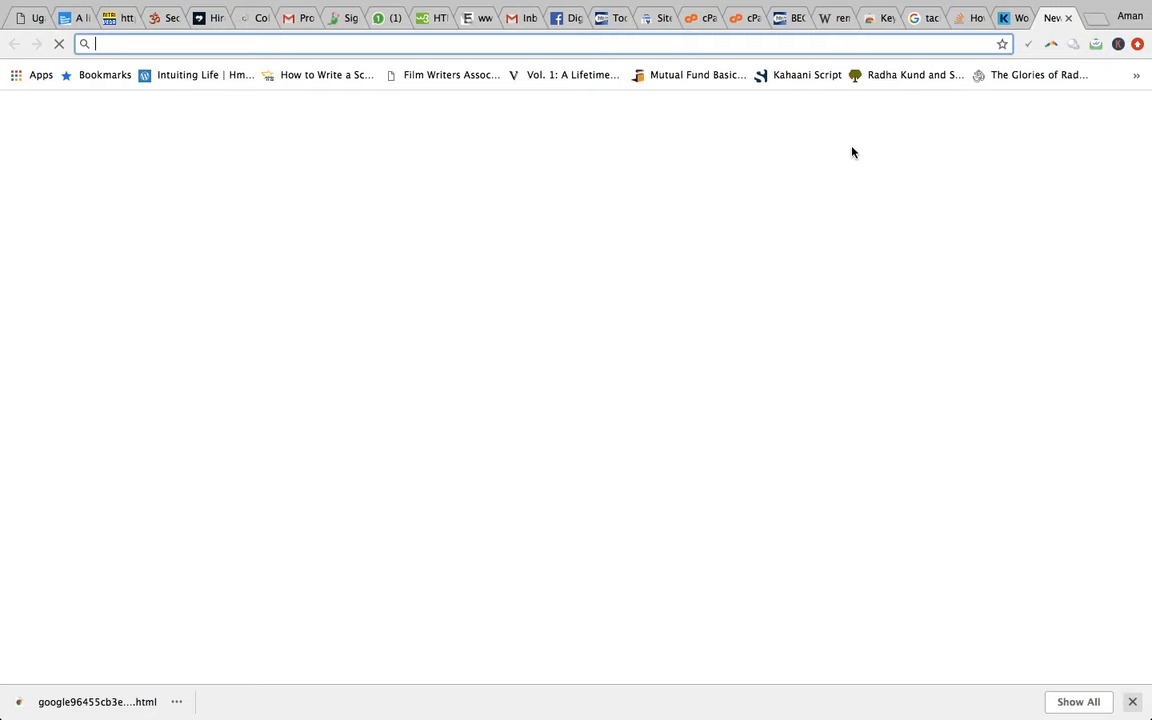
text(xml site map creator)
key(Return)
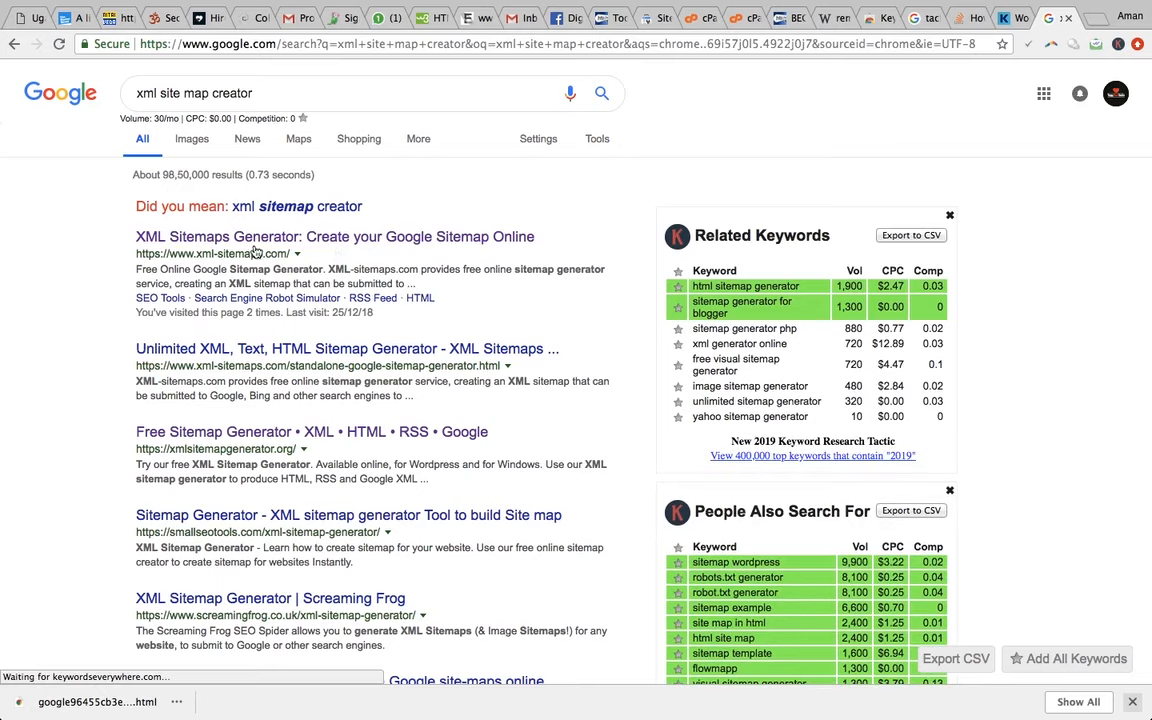
click(388, 240)
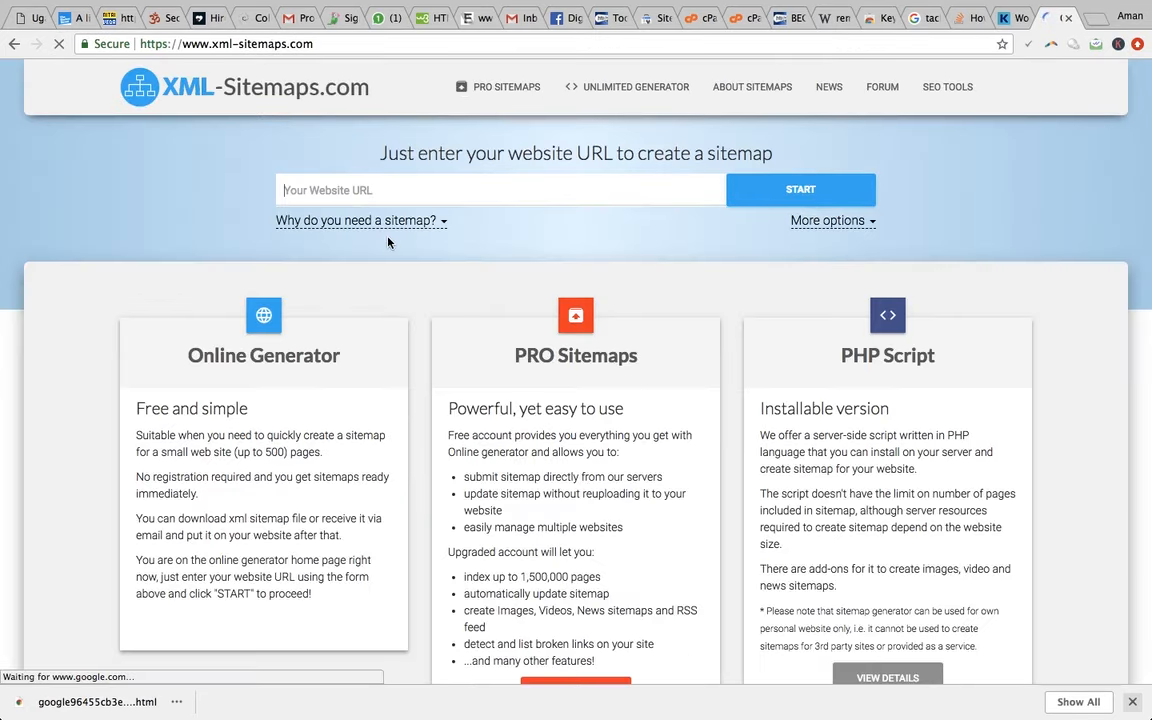
text(amankashyap.online)
drag(402, 188, 262, 187)
key(BackSpace)
- Generate an XML sitemap for healingbuddy.online and download the sitemap file
text(healing)
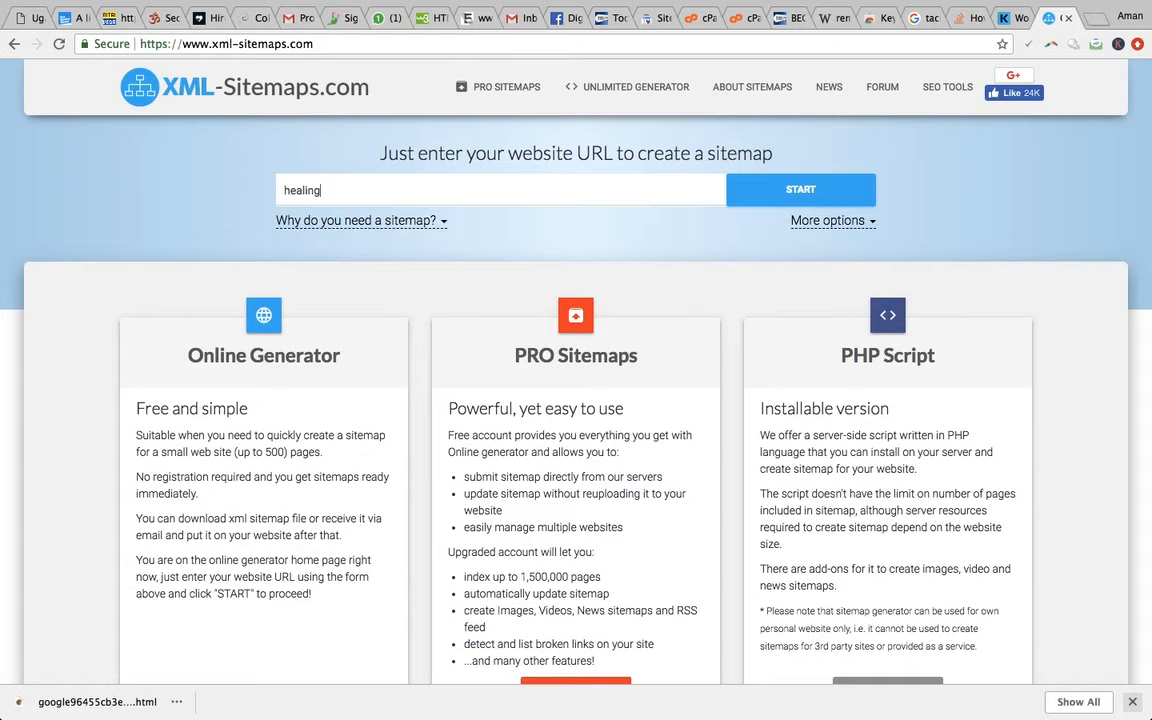
text(buddy.online)
click(779, 189)
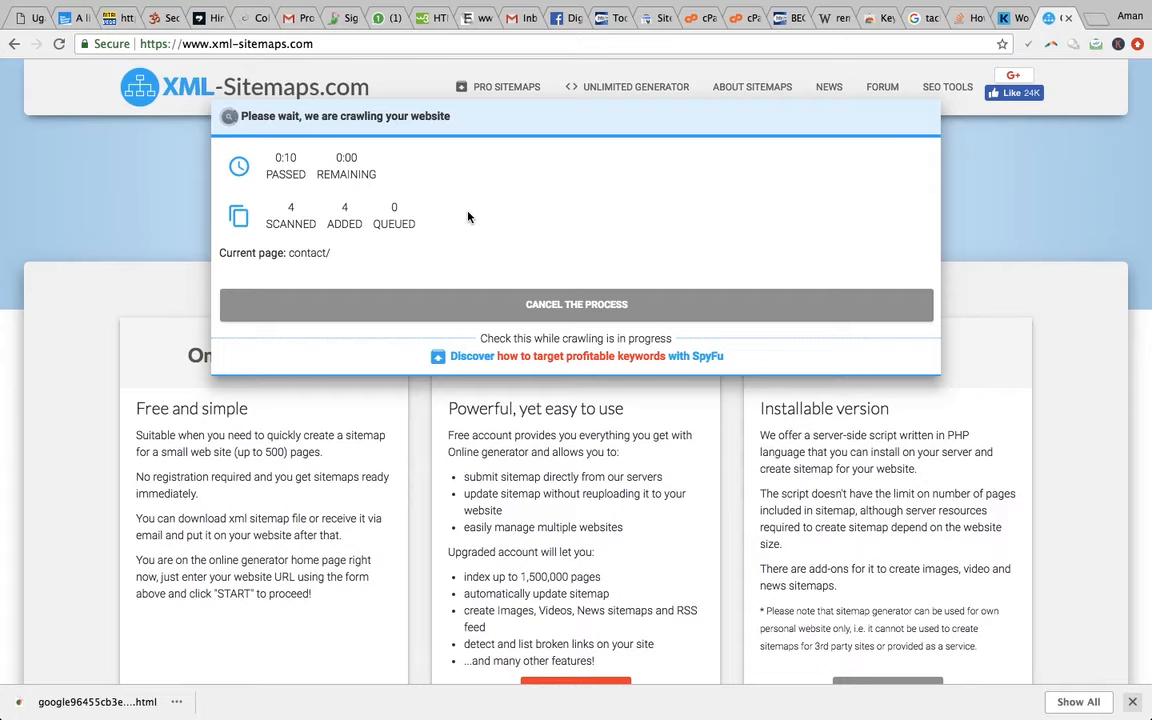
click(483, 280)
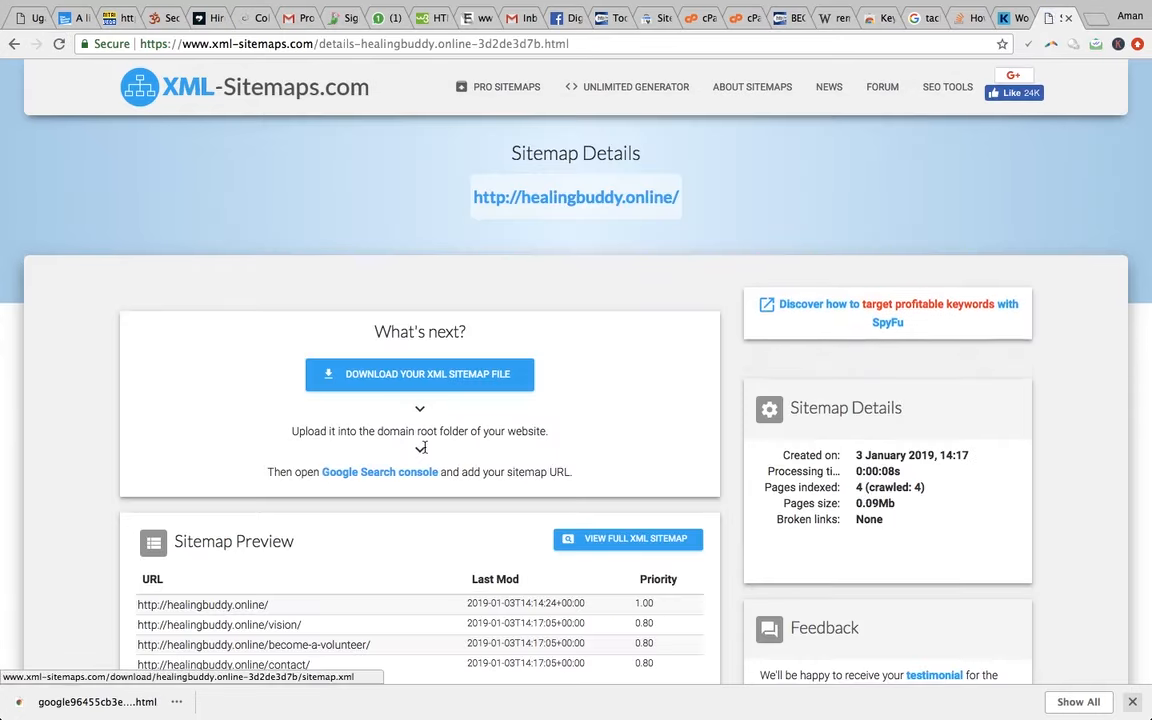
click(411, 379)
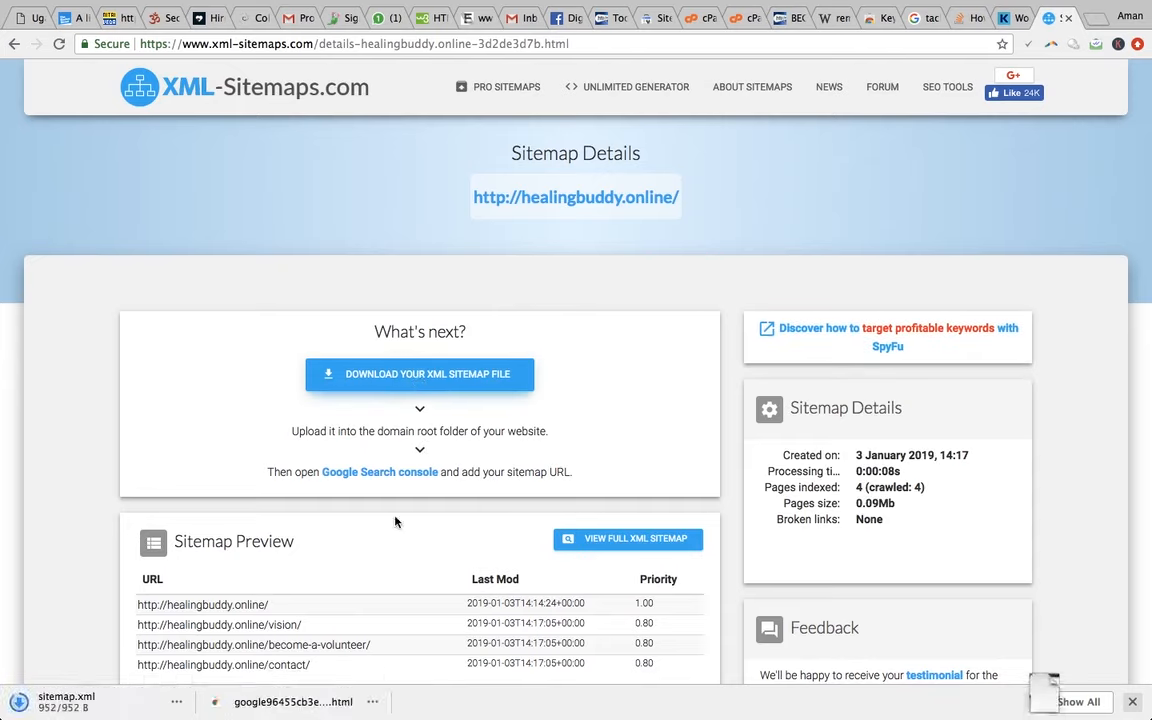
- Switch back to the HostGator File Manager, upload sitemap.xml from Downloads to the healingbuddy.online folder, and return to the folder's file list
click(735, 18)
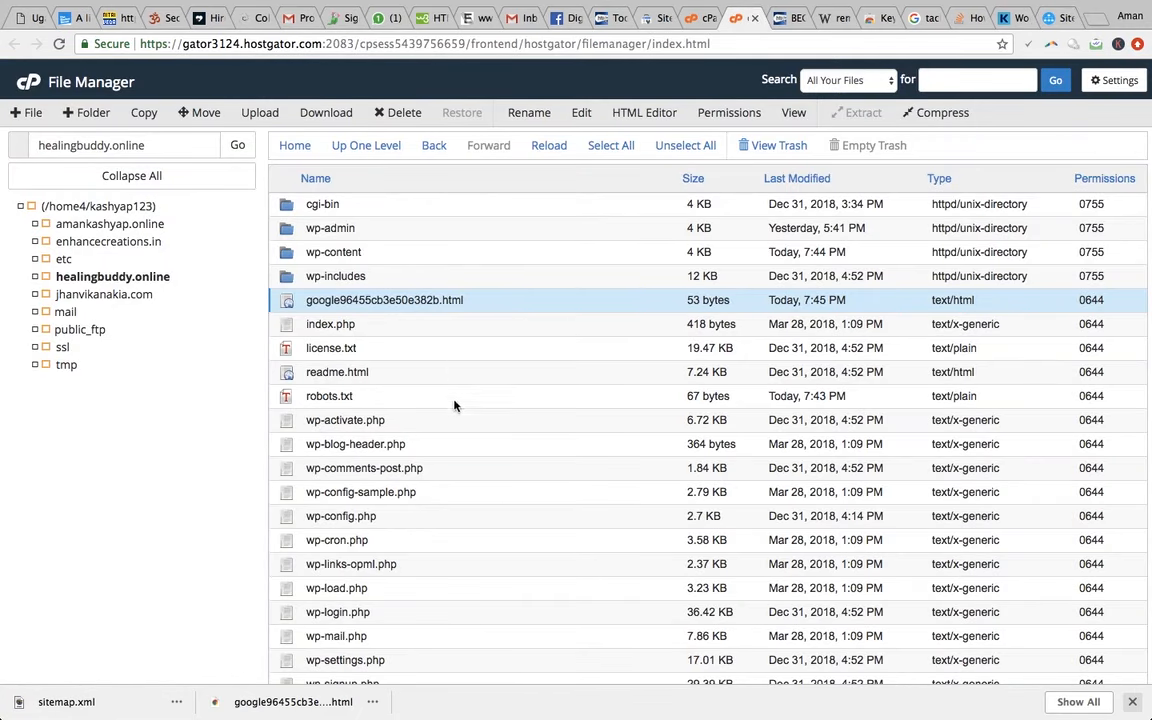
click(258, 115)
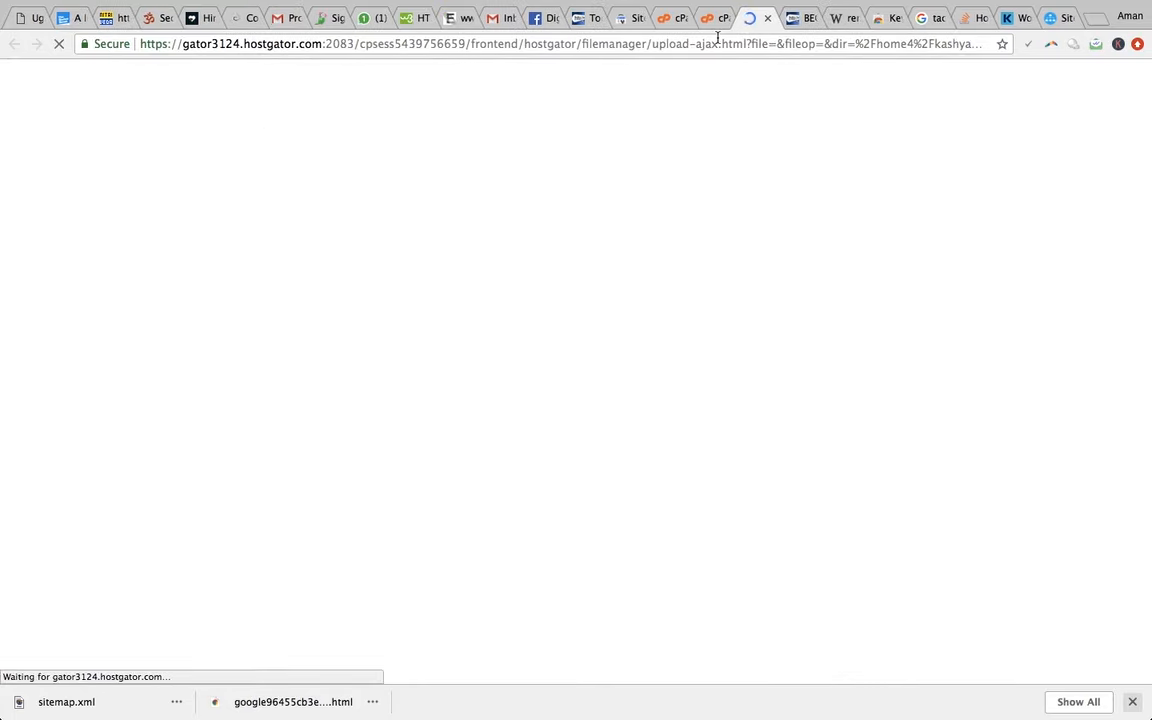
click(575, 338)
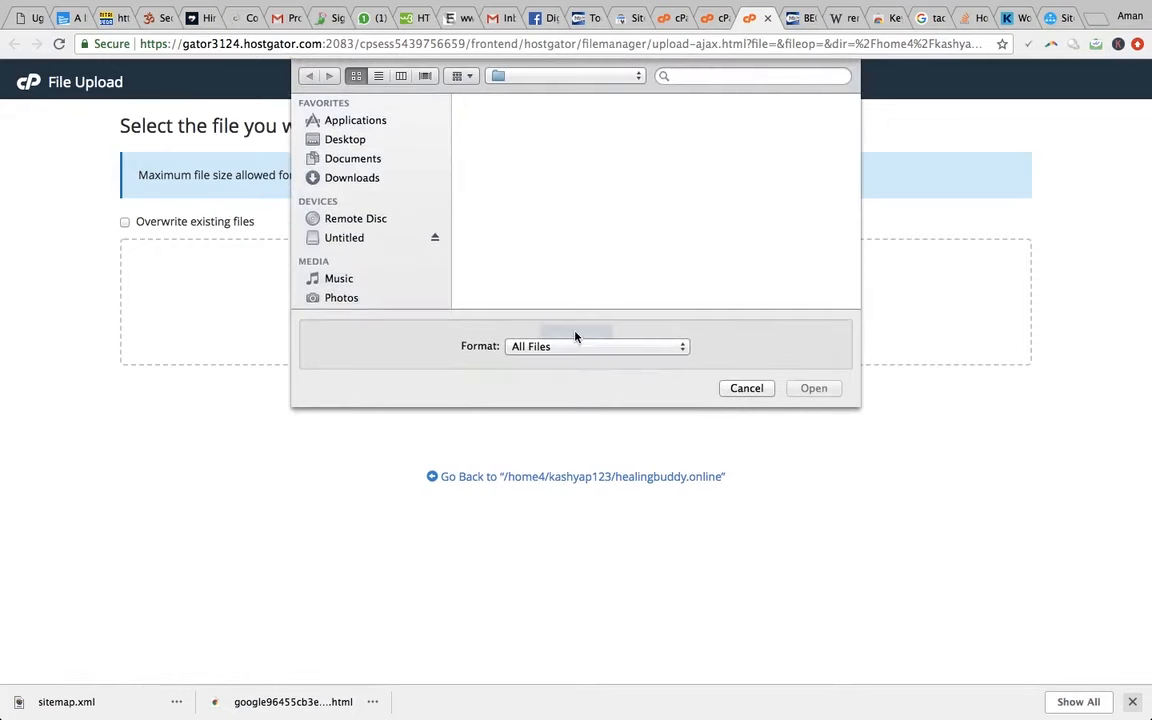
scroll(802, 165, down, 15)
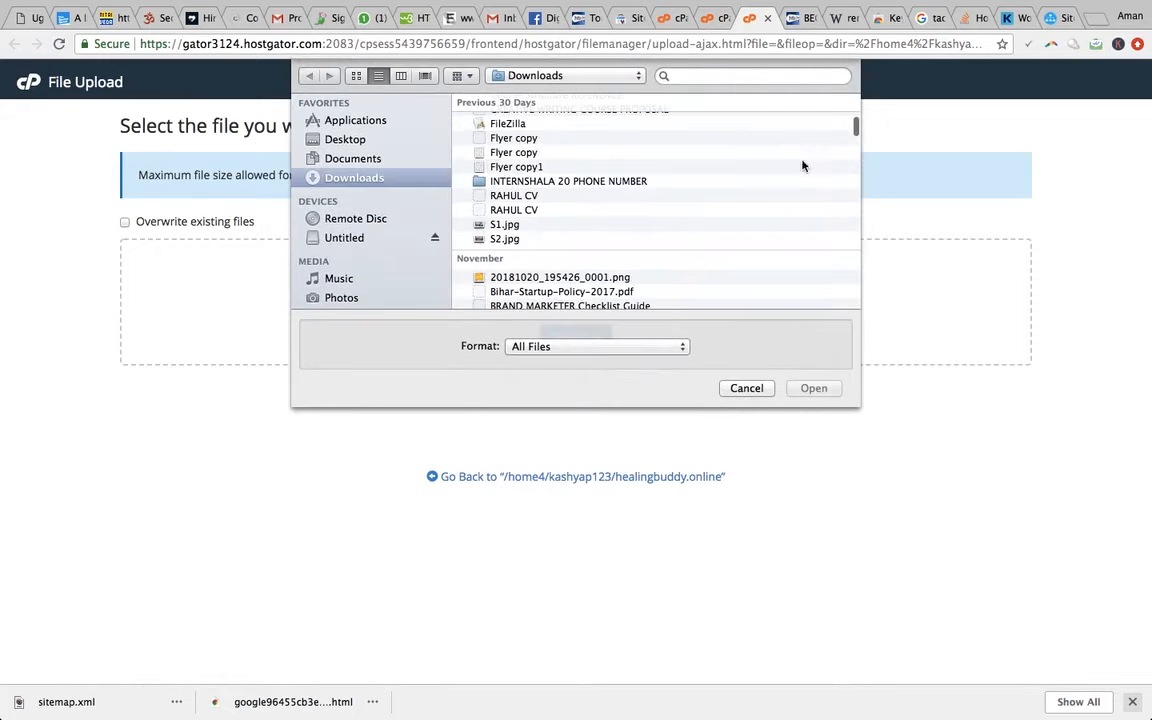
drag(853, 285, 853, 313)
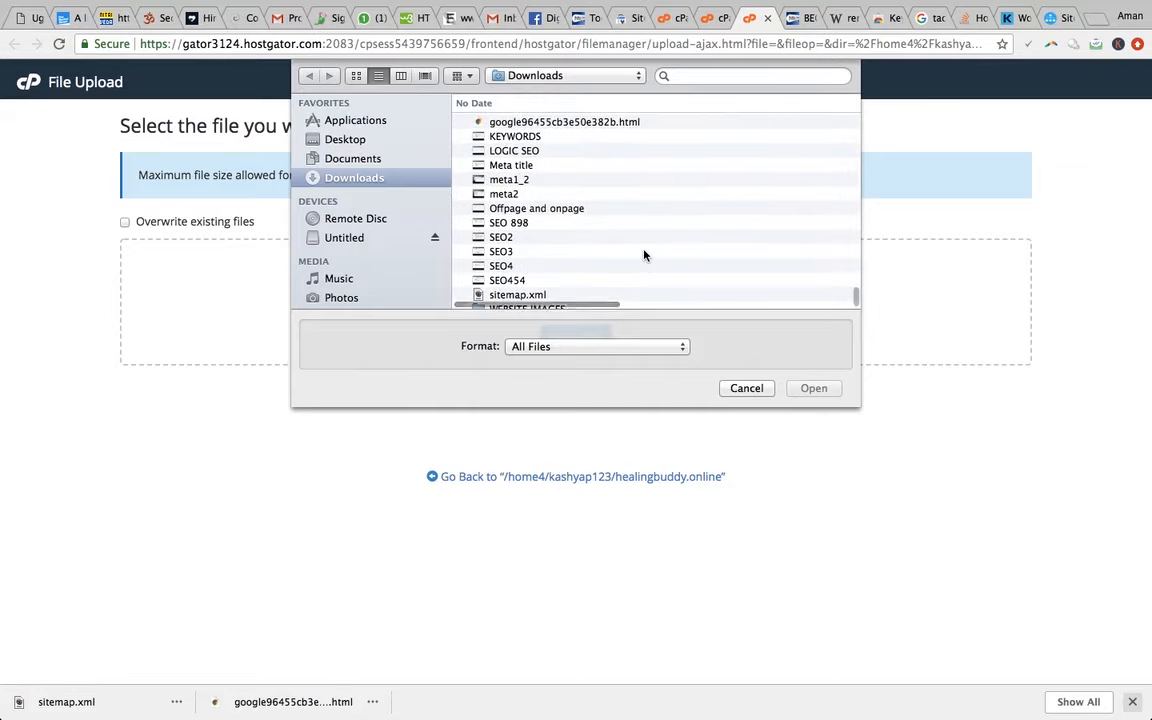
click(515, 288)
double_click(515, 288)
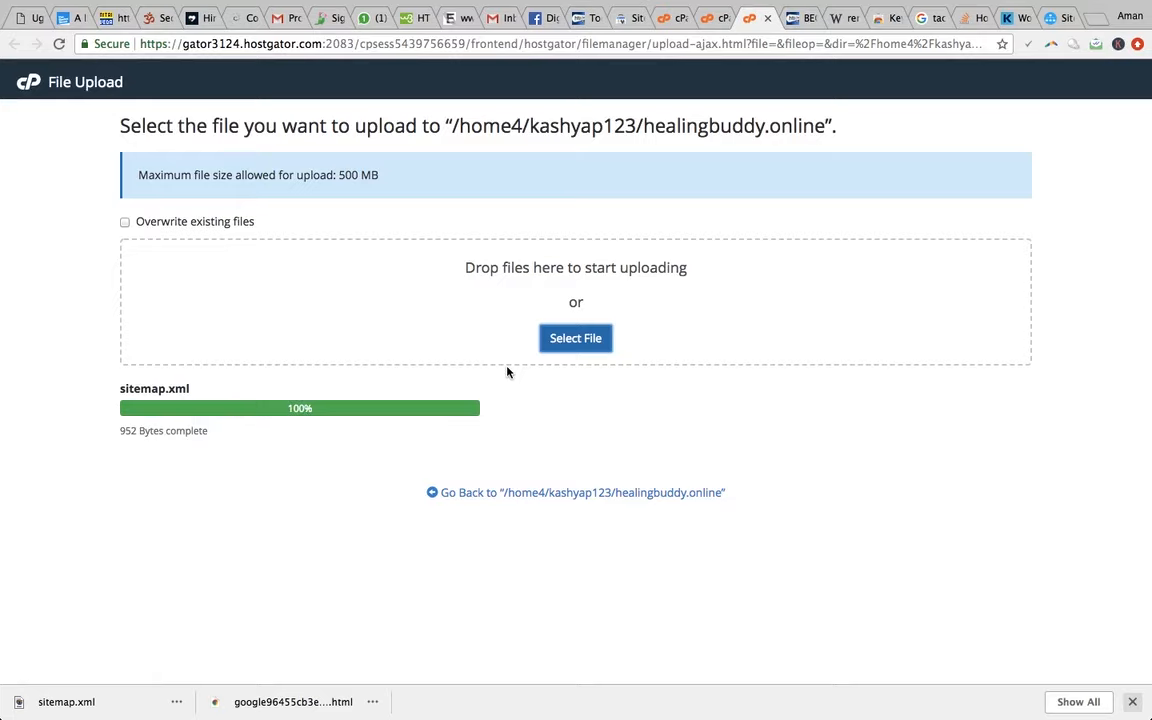
click(552, 493)
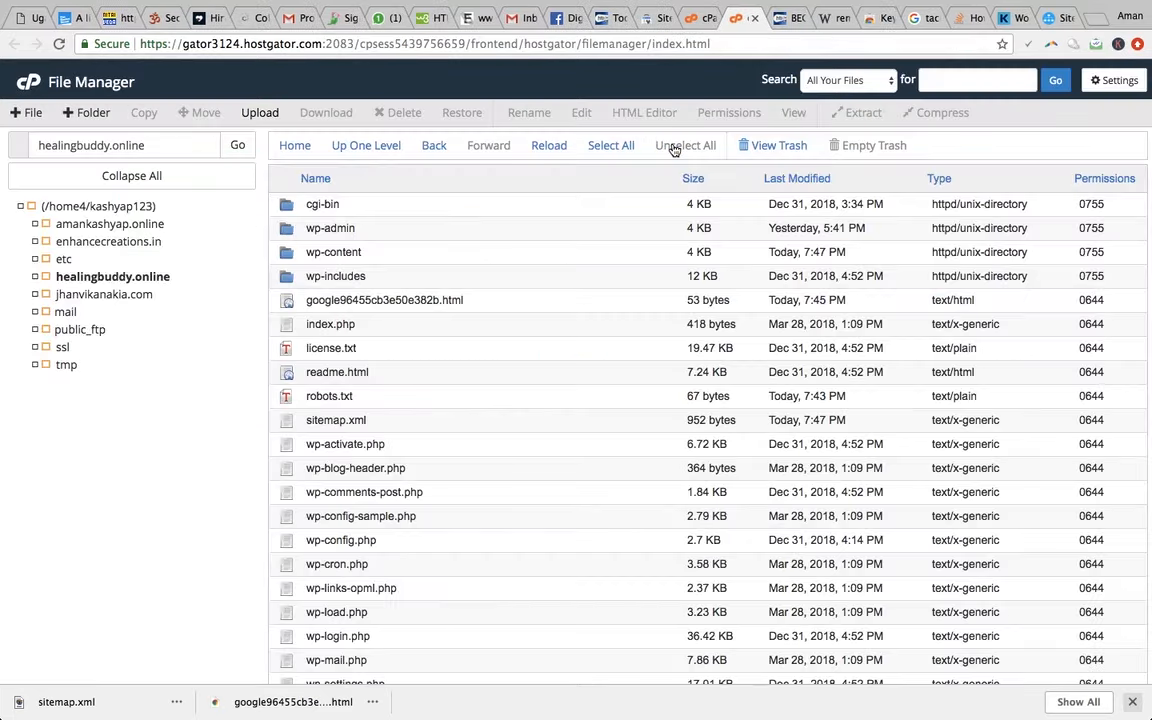
- Switch to Google Search Console, submit sitemap.xml as a new sitemap for the property, and dismiss the submission notice
click(645, 20)
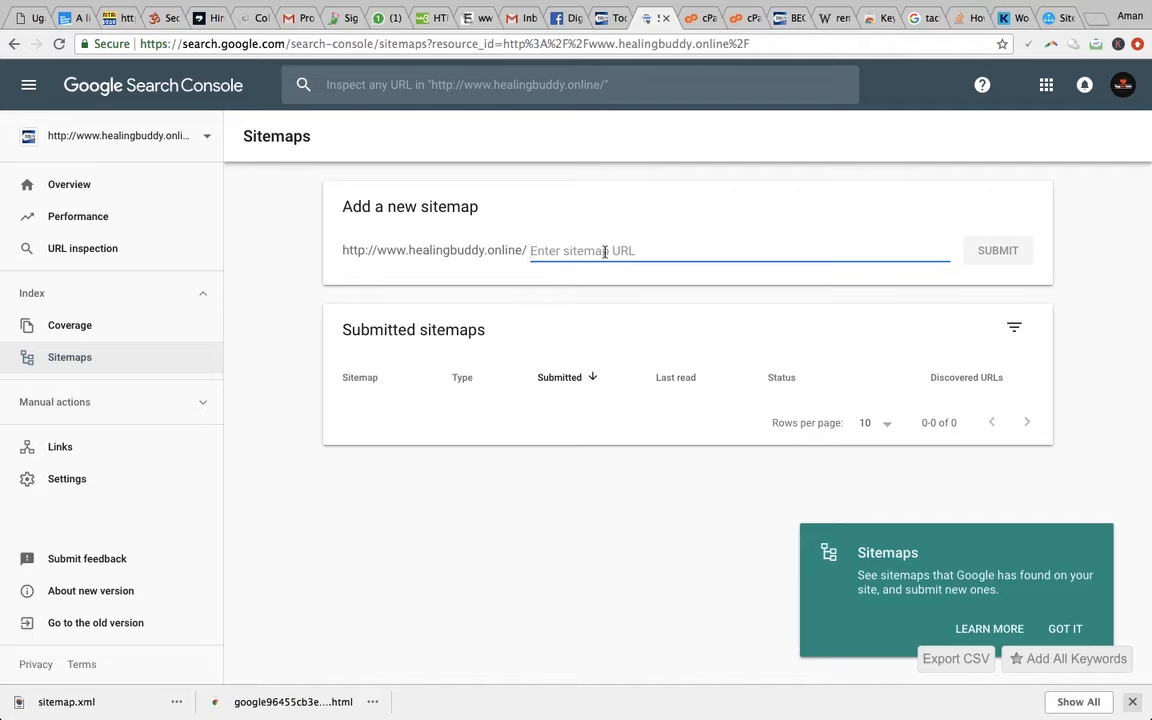
text(sitemap)
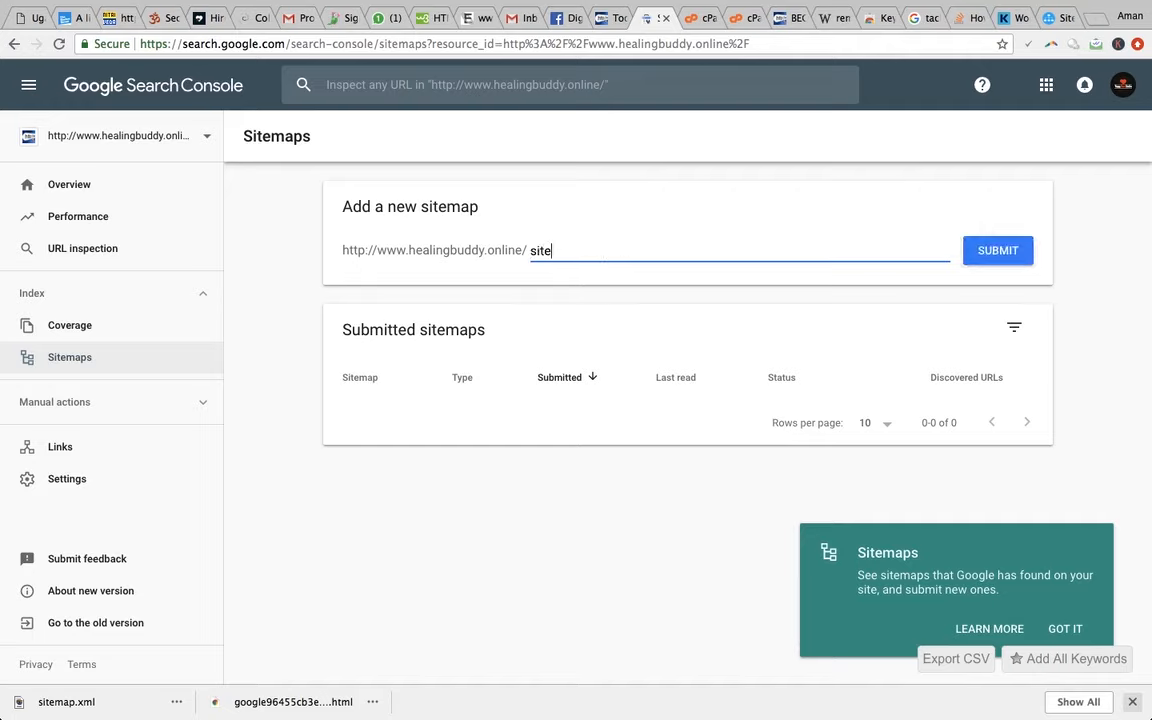
text(.xml)
click(983, 259)
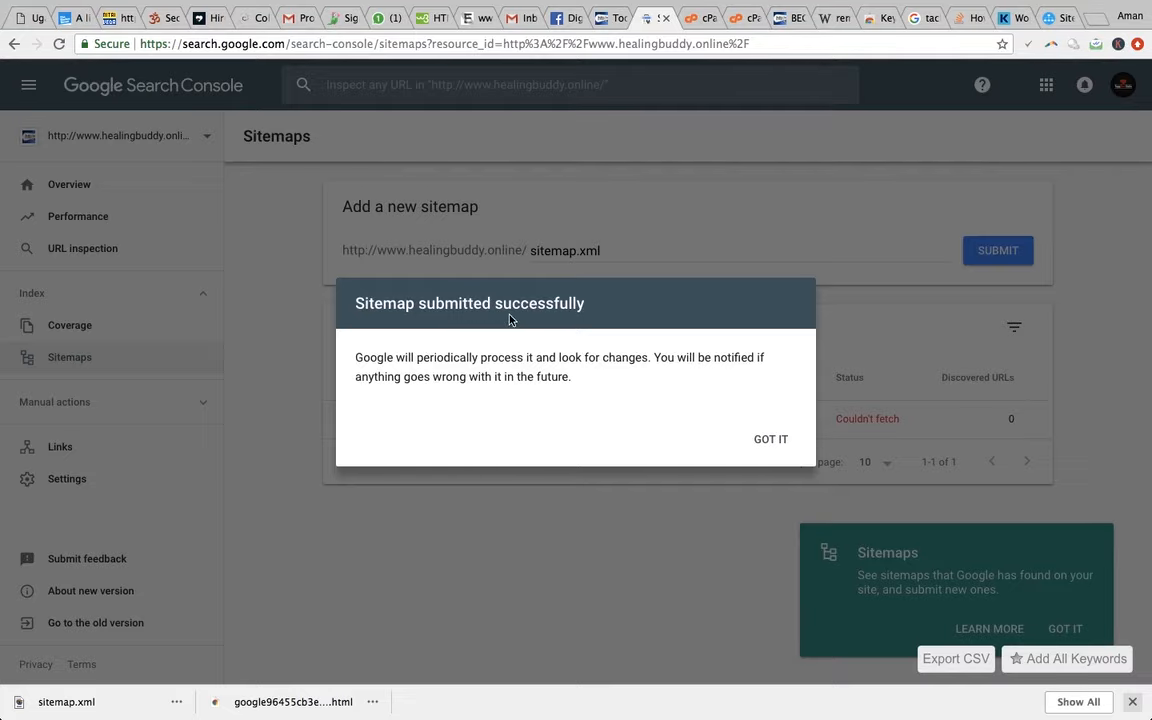
click(776, 442)
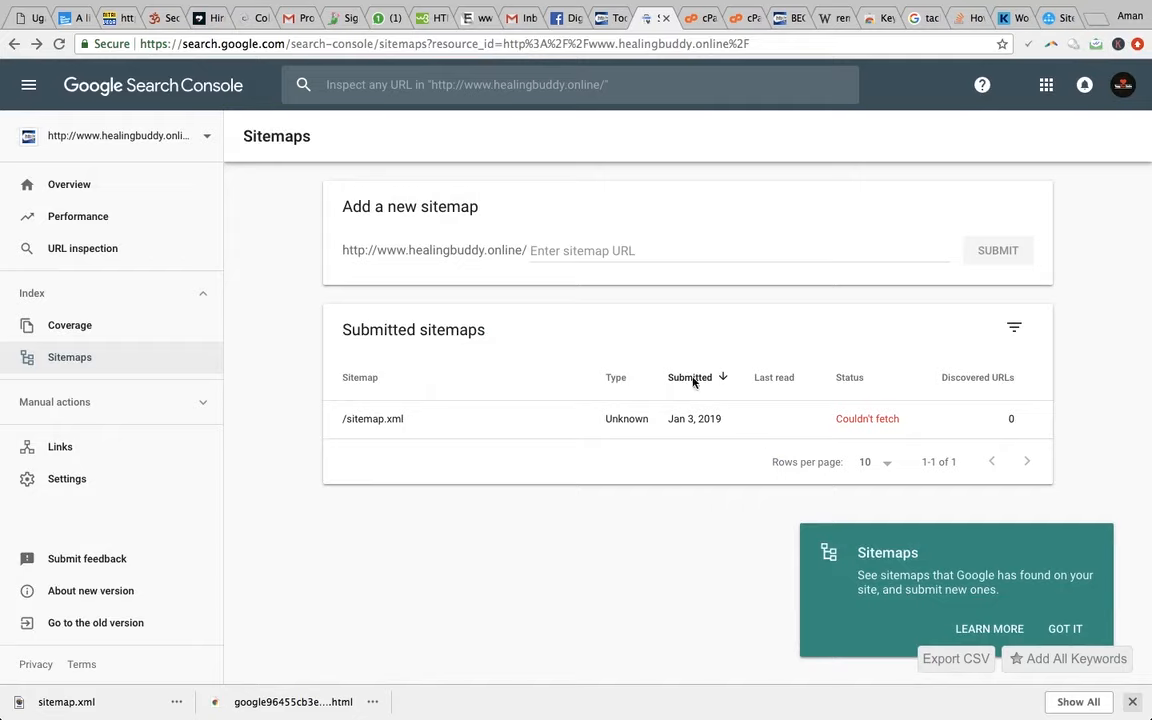